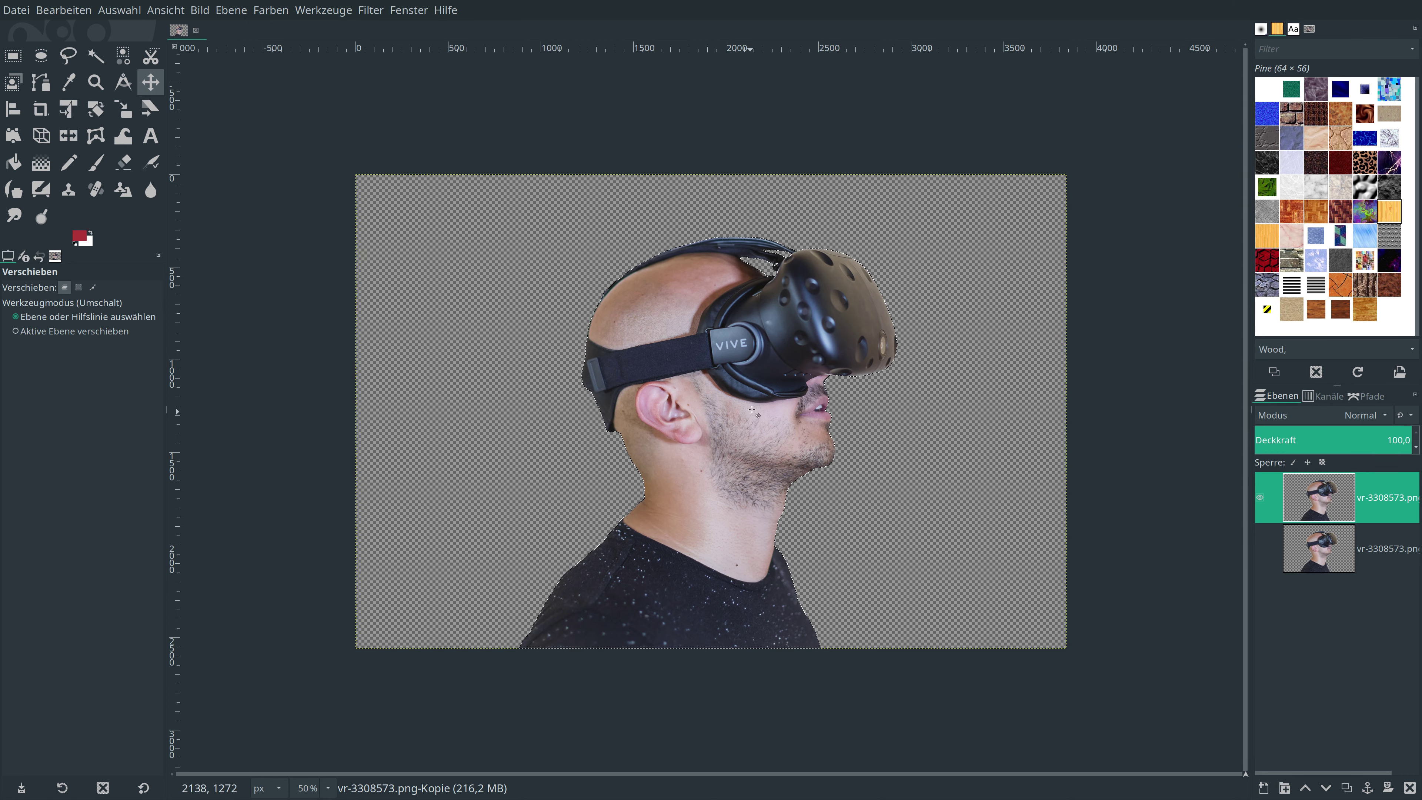
- Move the visible copied portrait layer toward the left side of the canvas and resize the layer to the image size
left_click_drag(760, 412, 615, 415)
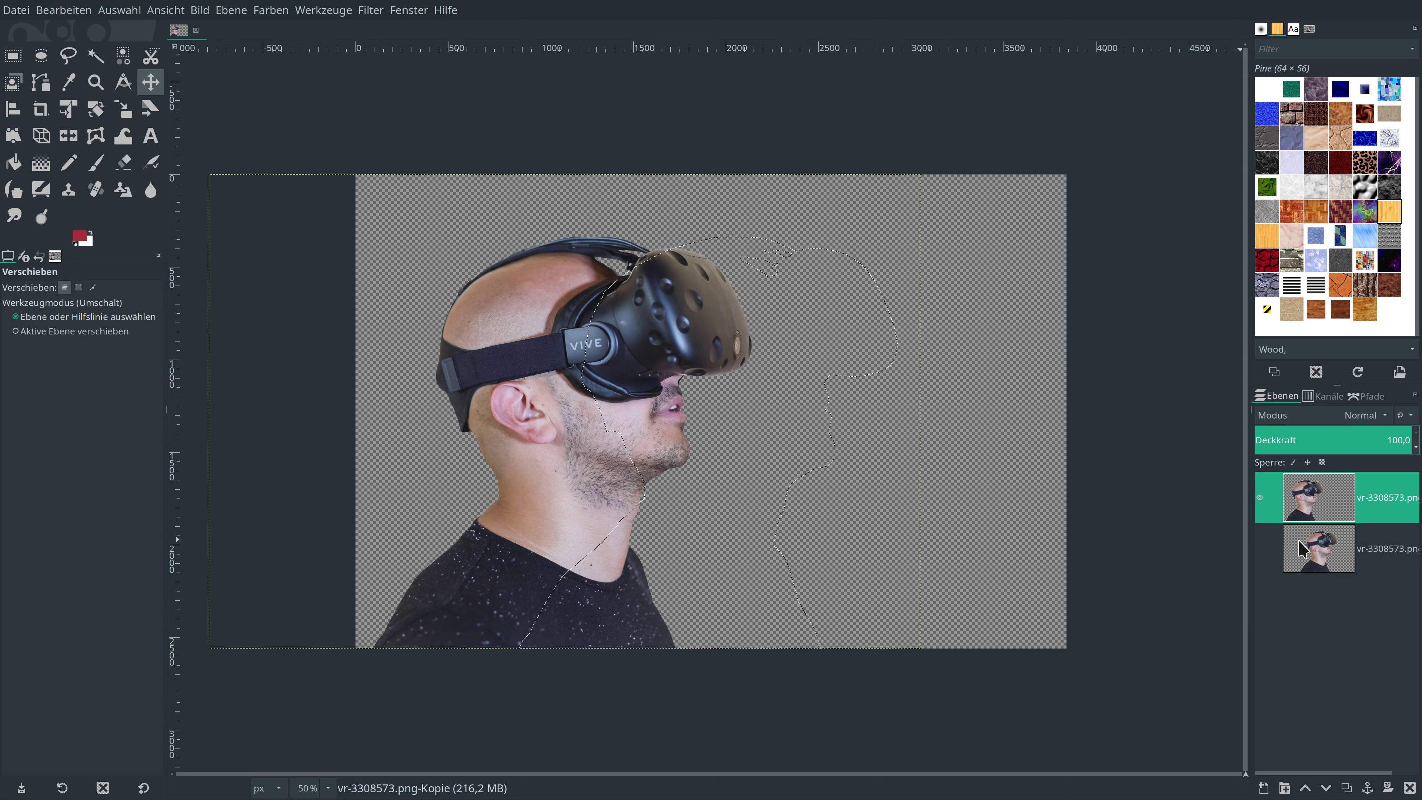
right_click(1305, 510)
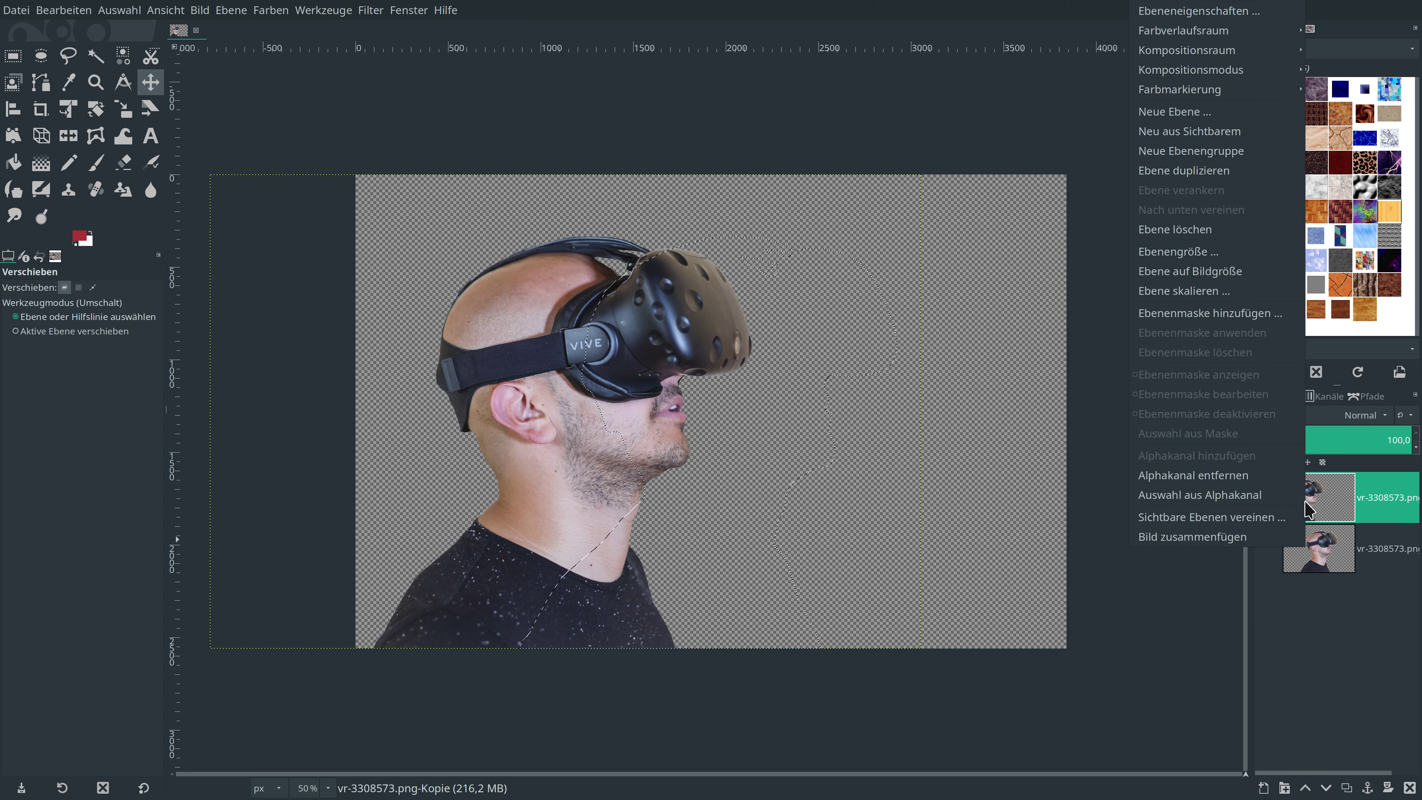
left_click(1236, 271)
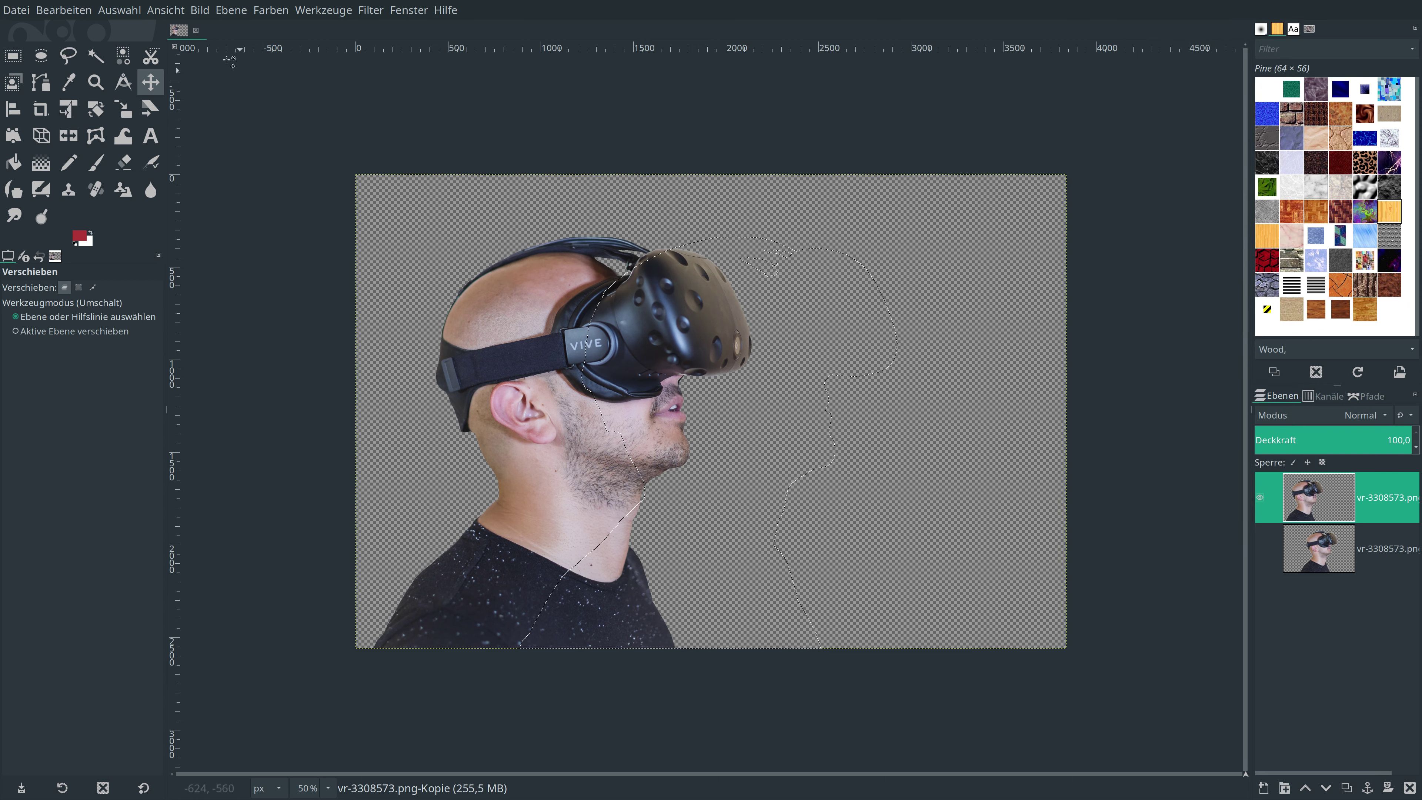
- Clear the current selection and add many small scattered rectangular selections over the head and VR headset
left_click(119, 10)
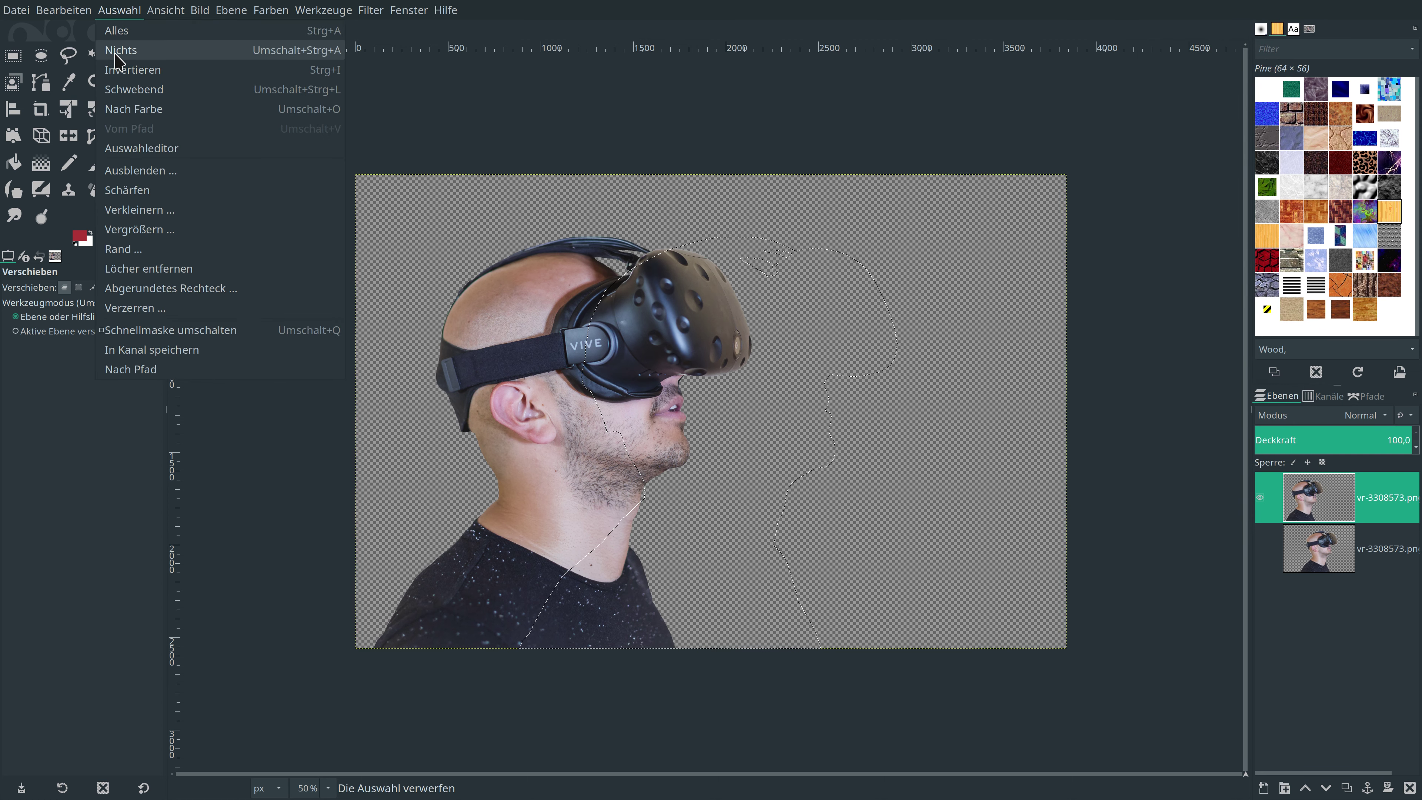
left_click(120, 48)
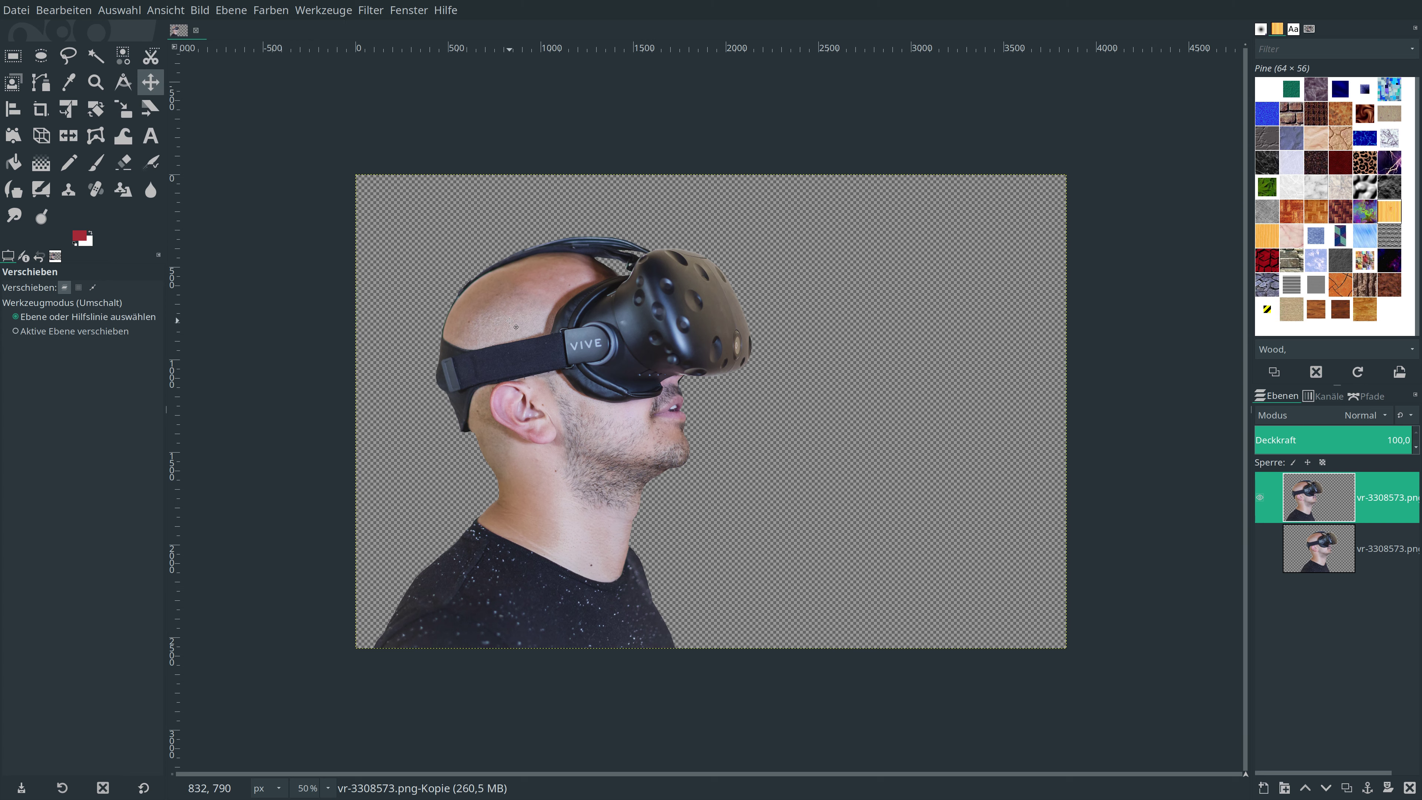
left_click(12, 55)
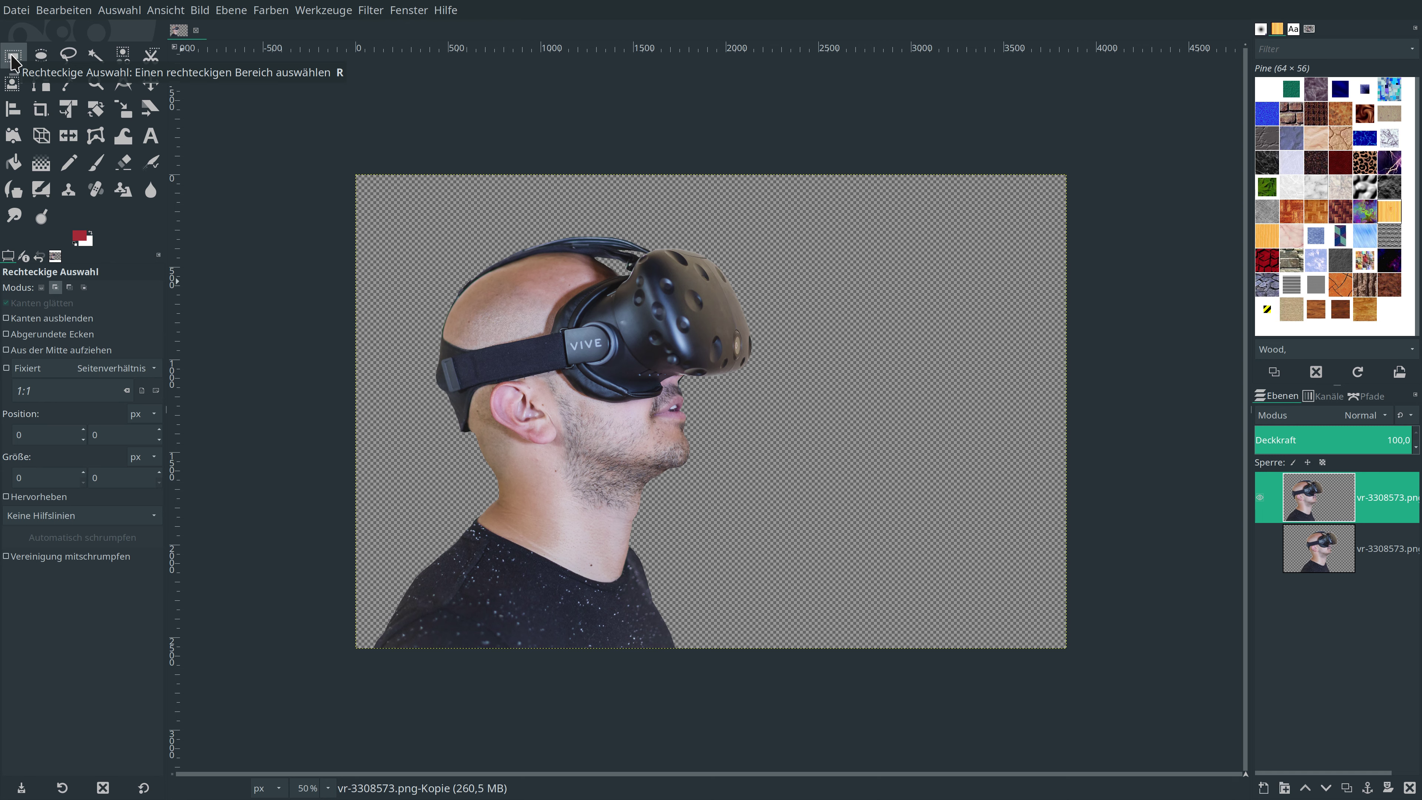
left_click(54, 288)
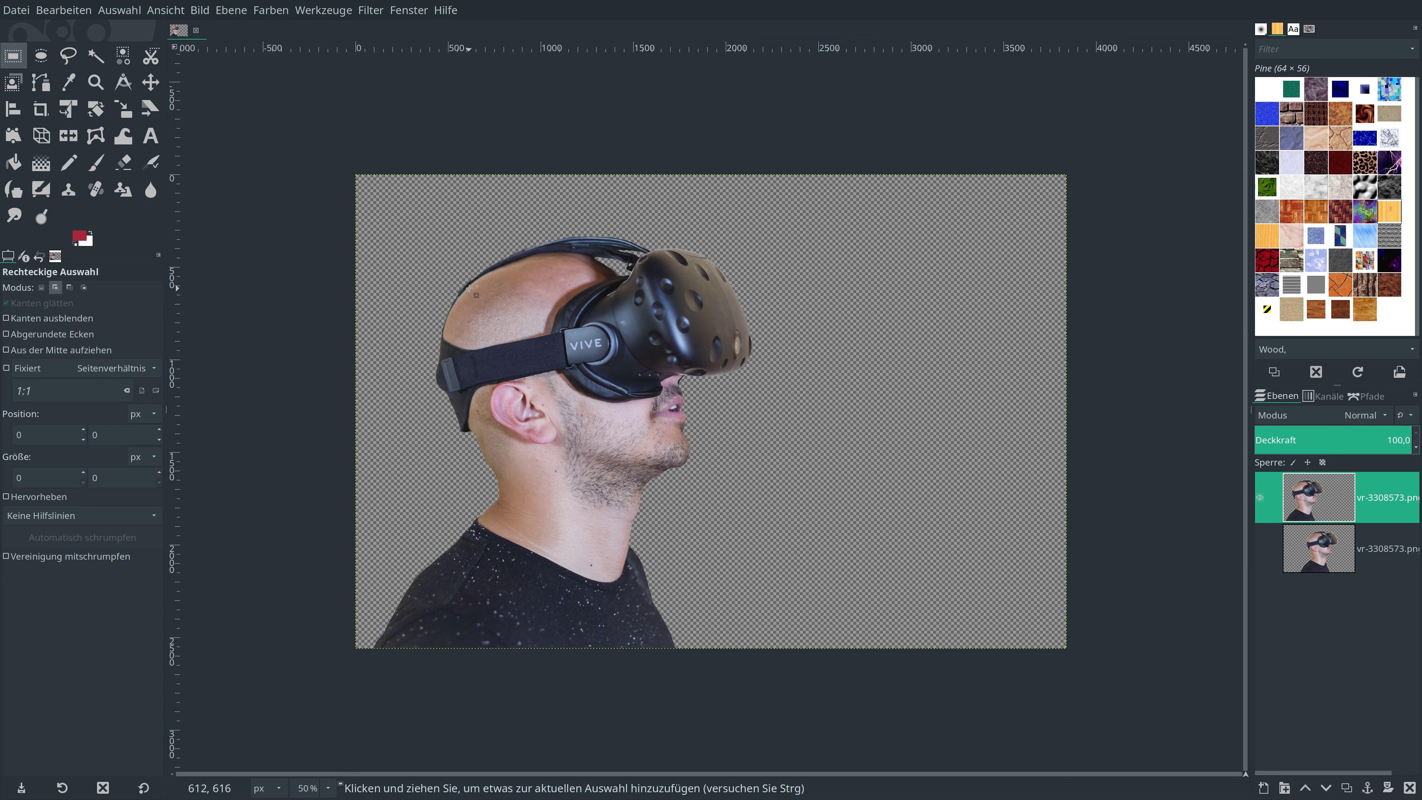
mouse_move(470, 287)
left_mouse_down()
mouse_move(512, 287)
mouse_move(535, 268)
left_mouse_up()
left_click_drag(549, 251, 598, 286)
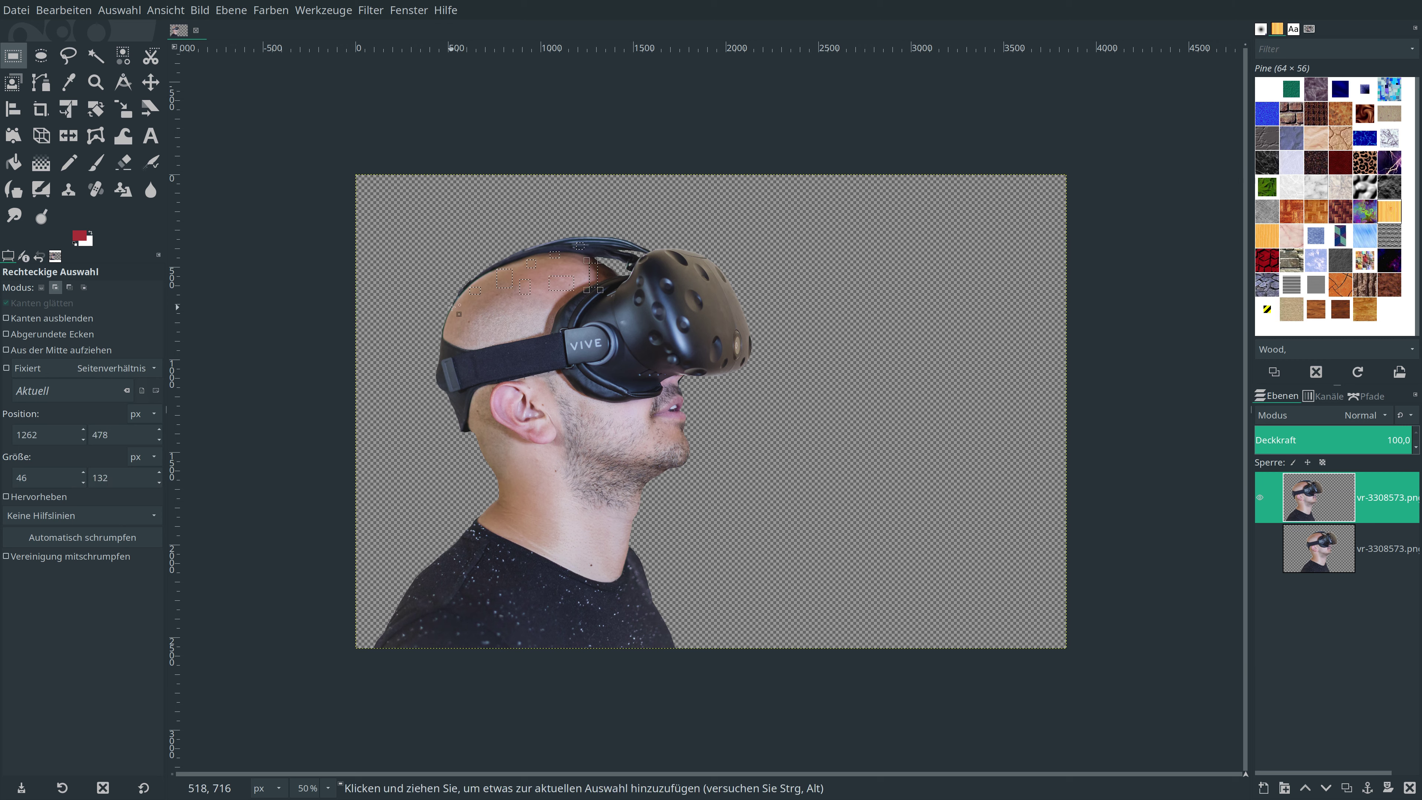
left_click_drag(451, 307, 544, 326)
left_click_drag(538, 272, 611, 351)
left_click_drag(591, 302, 688, 272)
left_click_drag(712, 280, 687, 257)
left_click_drag(650, 305, 731, 320)
left_click_drag(643, 315, 727, 330)
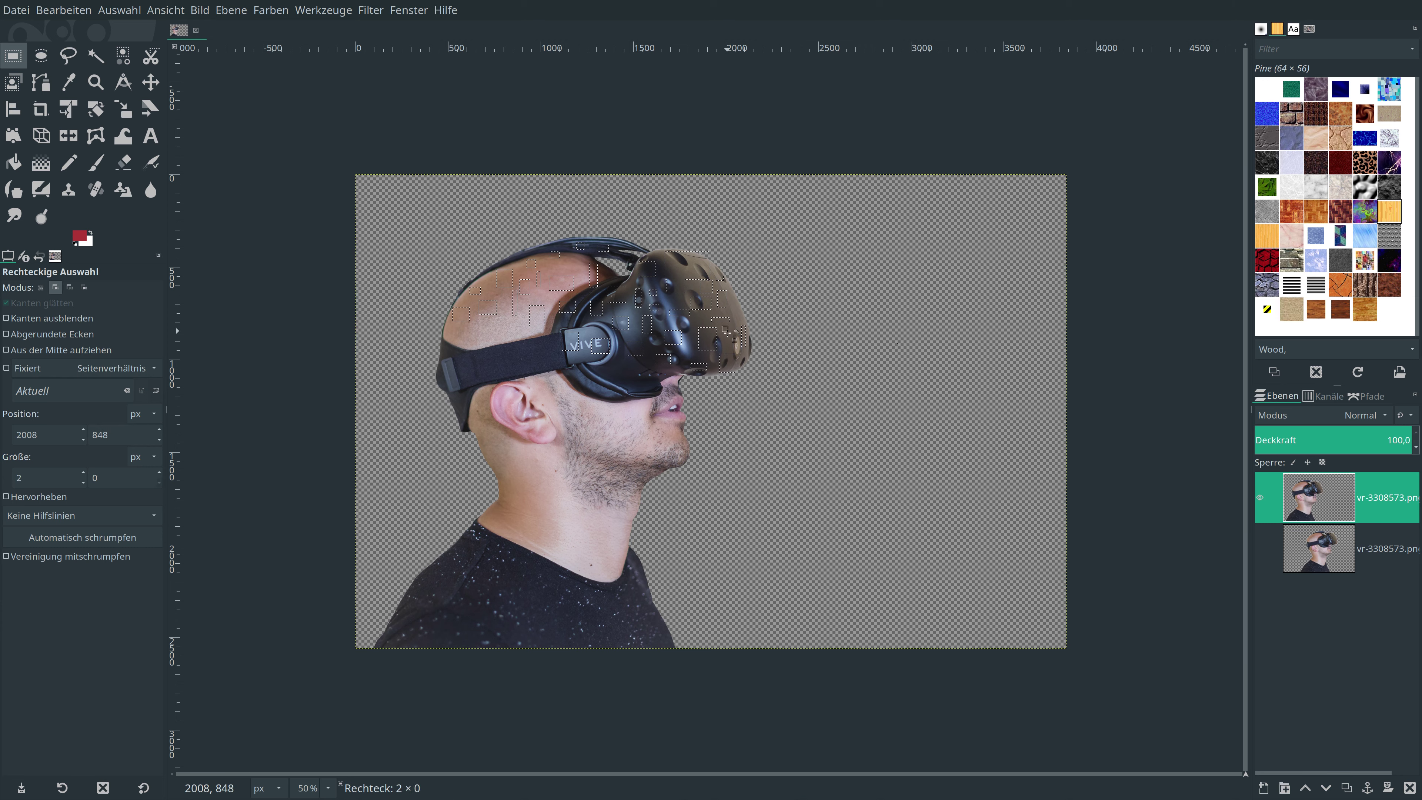
- Extend the selection with small scattered rectangles over the strap, face, neck and shirt
left_click_drag(632, 367, 627, 416)
mouse_move(560, 385)
left_mouse_down()
mouse_move(579, 399)
mouse_move(545, 374)
mouse_move(556, 350)
mouse_move(495, 337)
mouse_move(458, 340)
mouse_move(446, 382)
mouse_move(507, 368)
mouse_move(475, 352)
mouse_move(475, 387)
mouse_move(527, 358)
mouse_move(549, 405)
mouse_move(566, 377)
left_mouse_up()
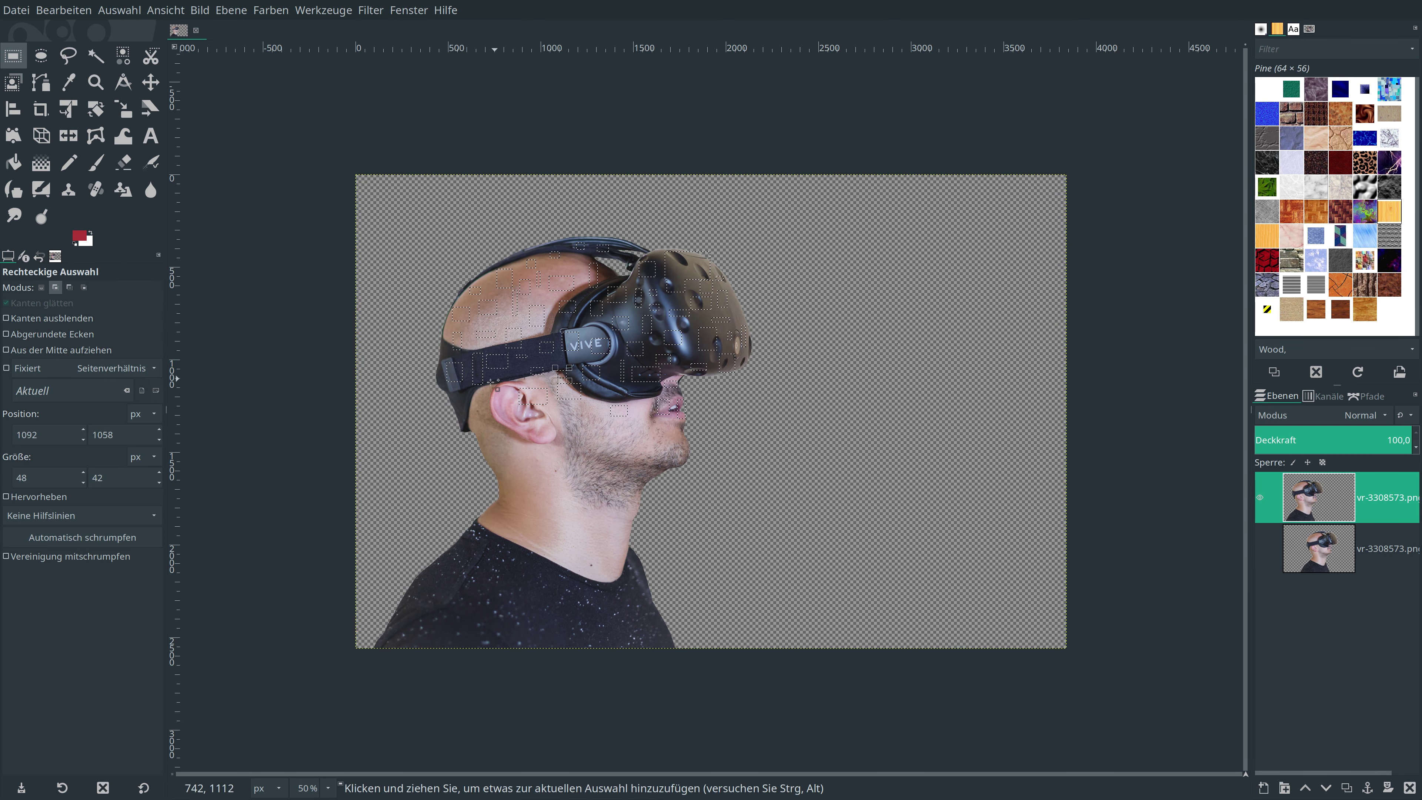
left_click_drag(462, 391, 527, 437)
left_click_drag(547, 426, 660, 633)
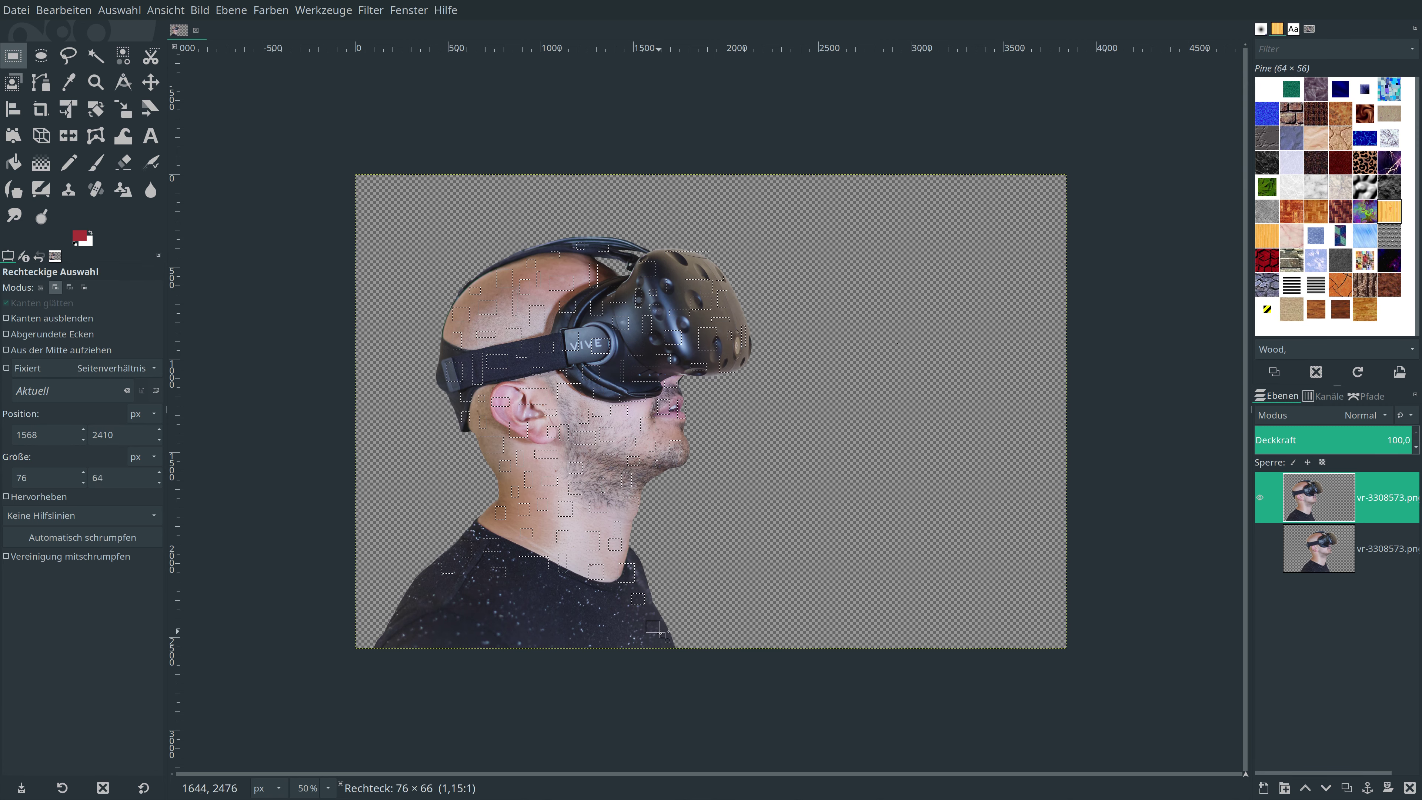
left_click(602, 598)
left_click_drag(566, 586, 547, 620)
left_click_drag(563, 624, 605, 632)
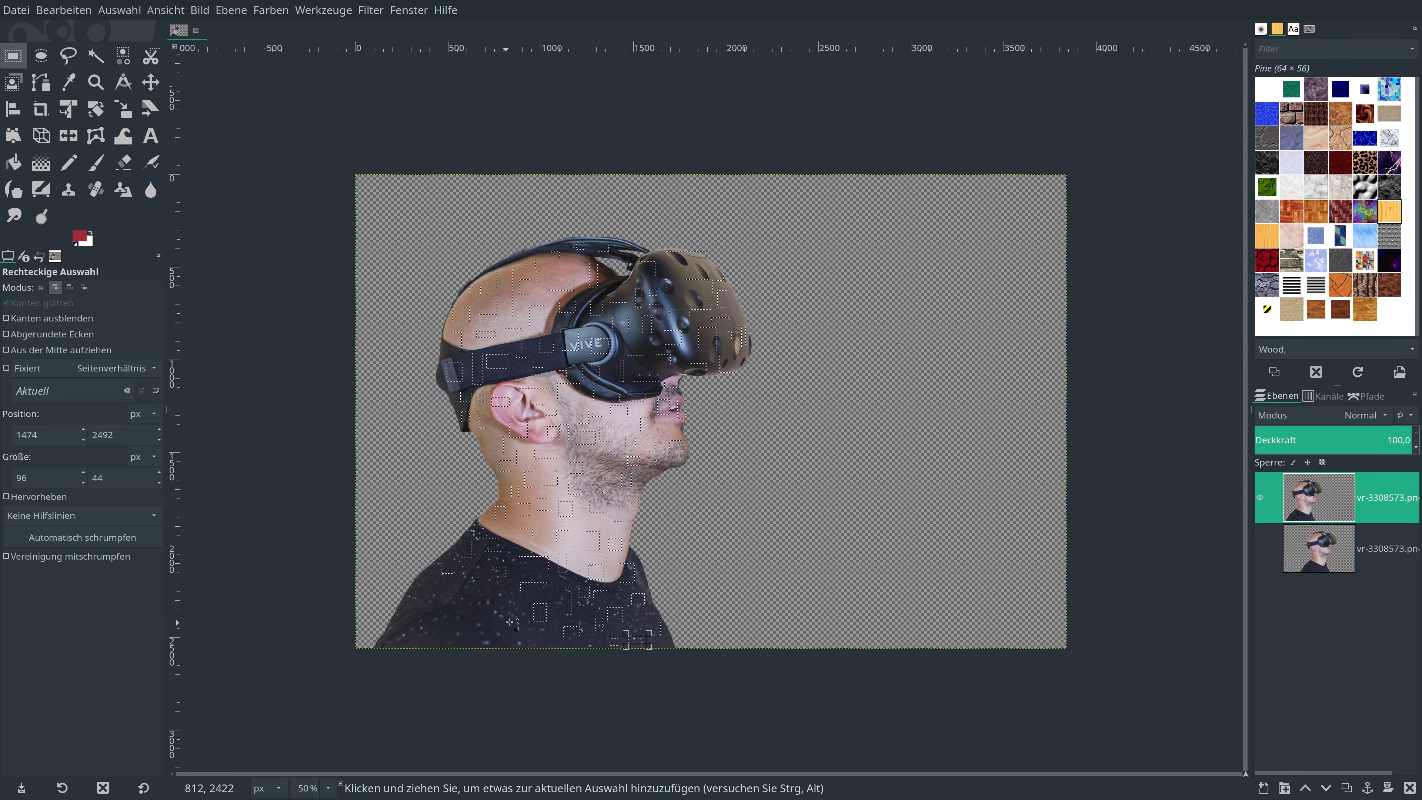
left_click_drag(504, 599, 551, 648)
left_click_drag(466, 572, 511, 634)
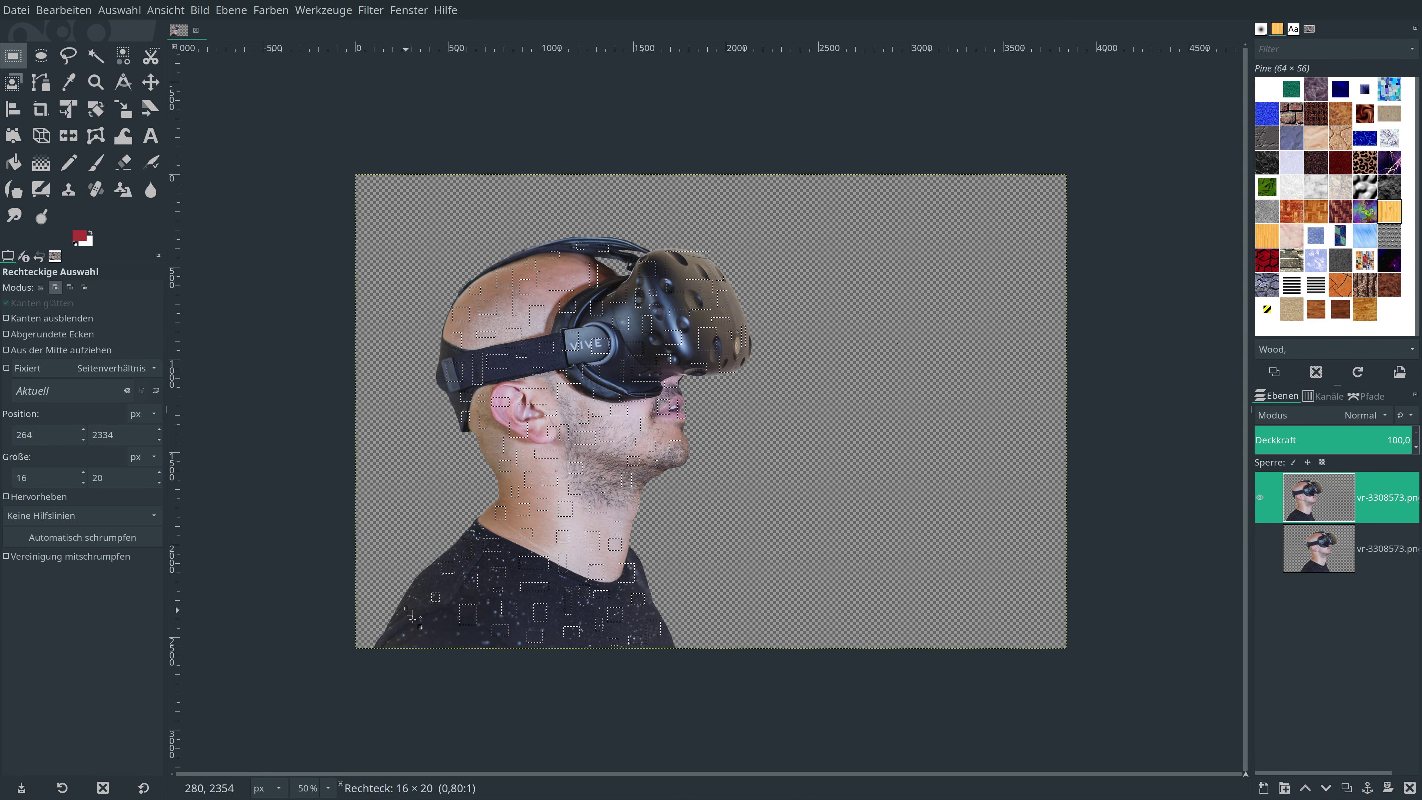
left_click_drag(434, 613, 514, 647)
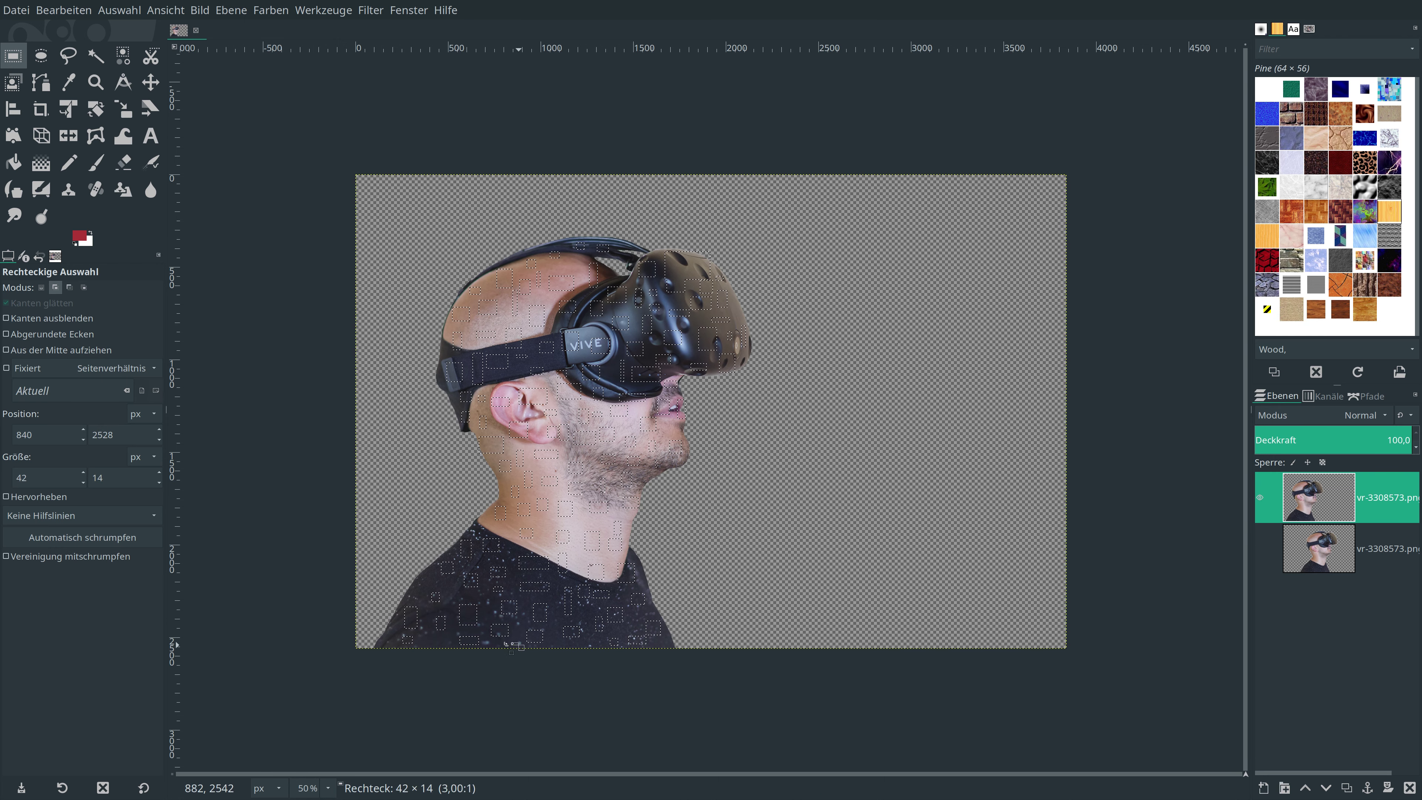
left_click_drag(431, 635, 441, 642)
left_click(436, 639)
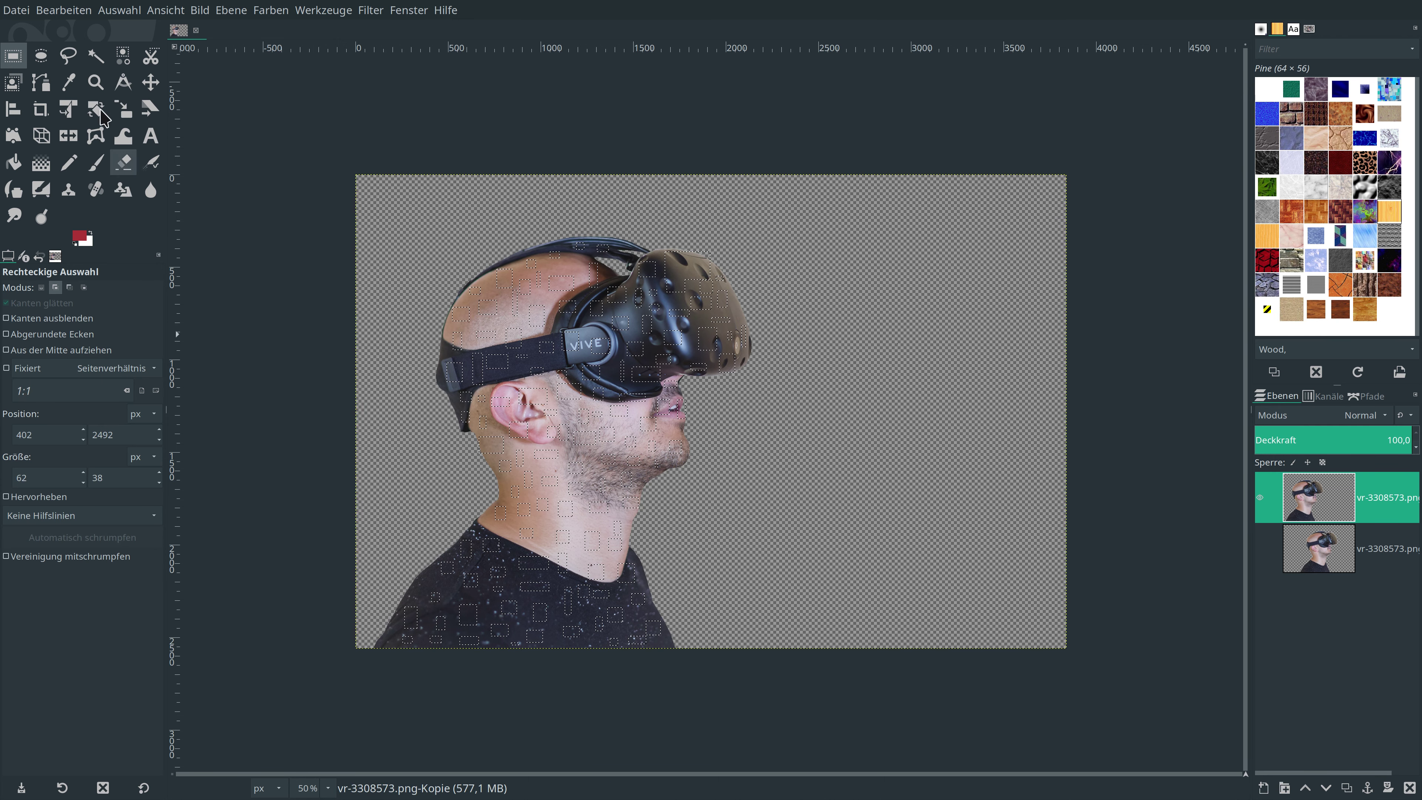
- Copy the selected rectangles from the portrait and paste them as a new layer
left_click(72, 13)
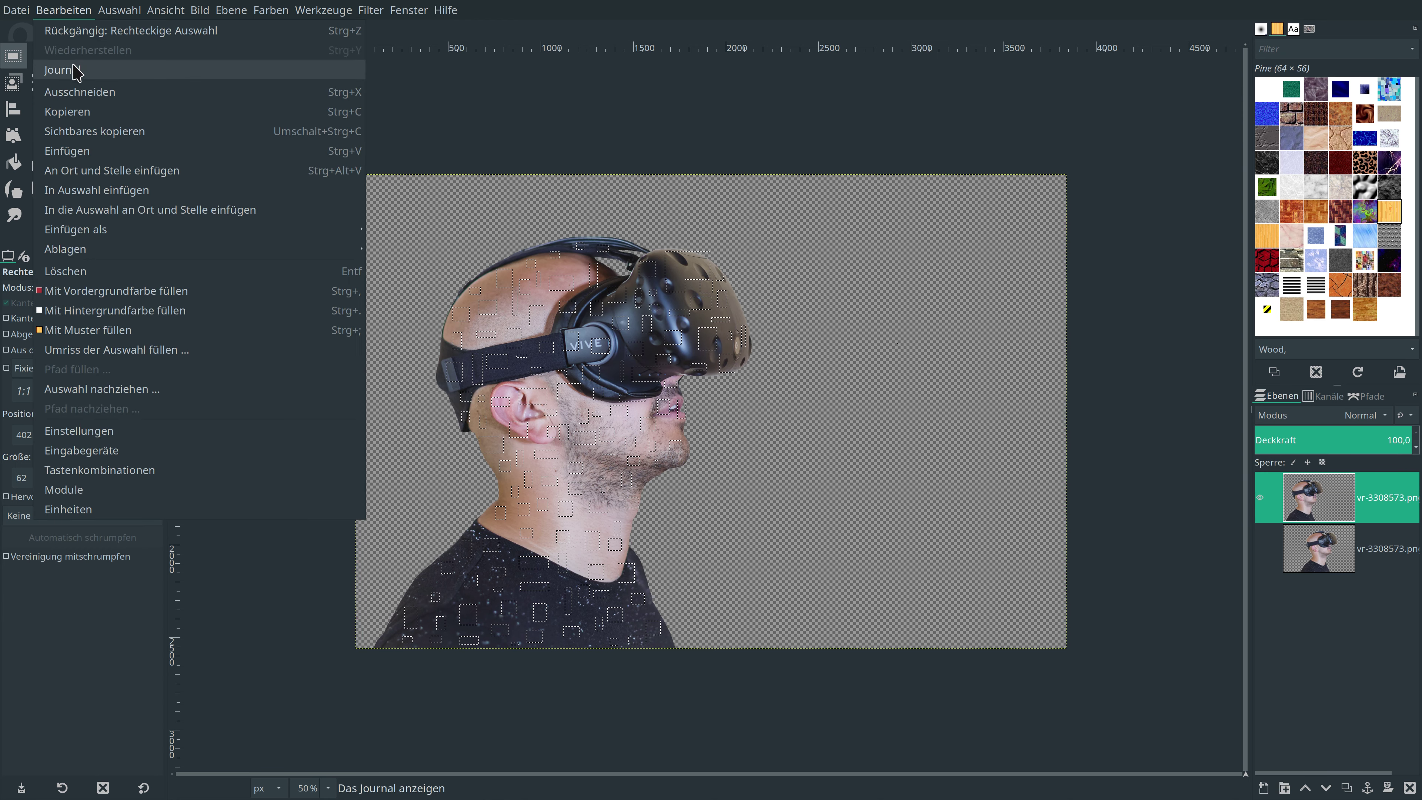
left_click(72, 114)
left_click(58, 14)
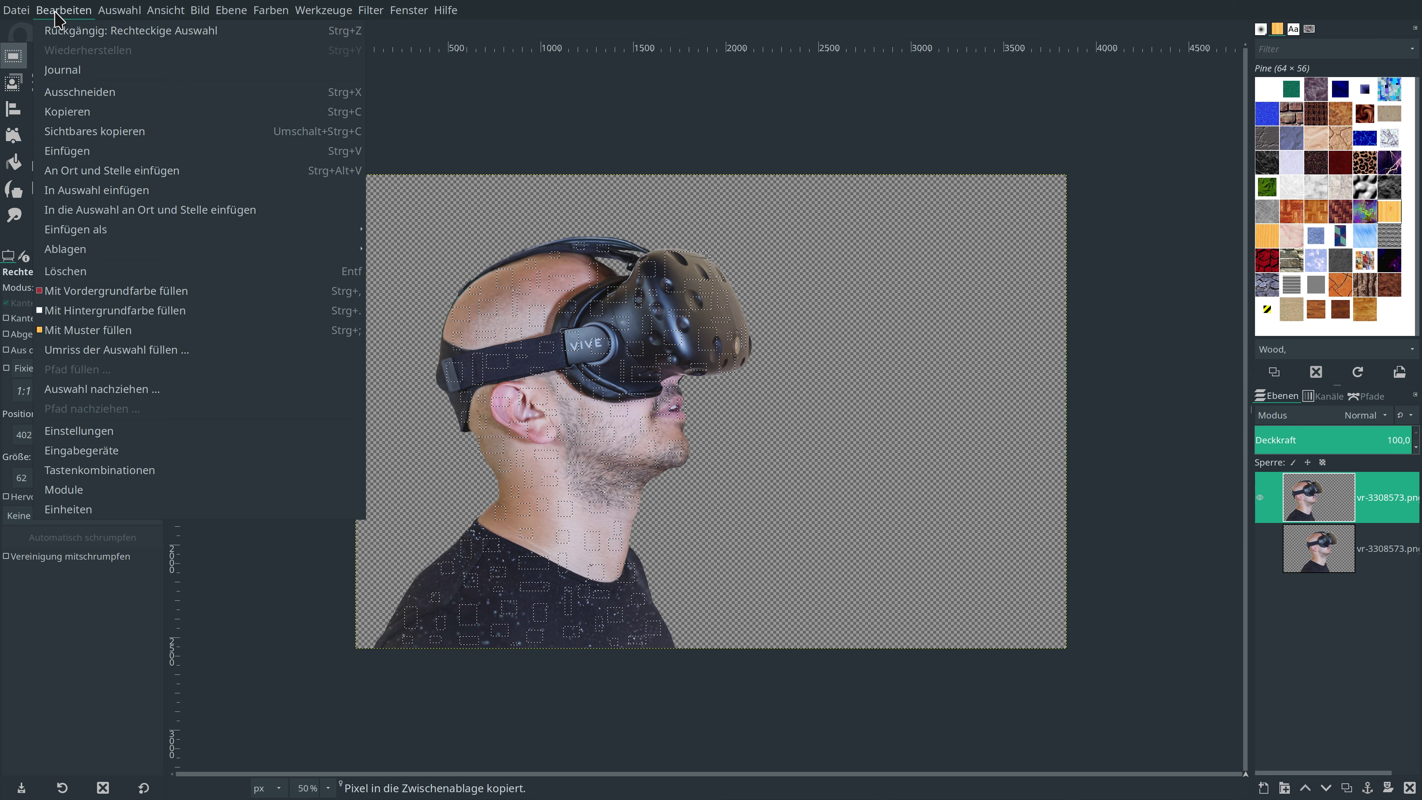
left_click(65, 149)
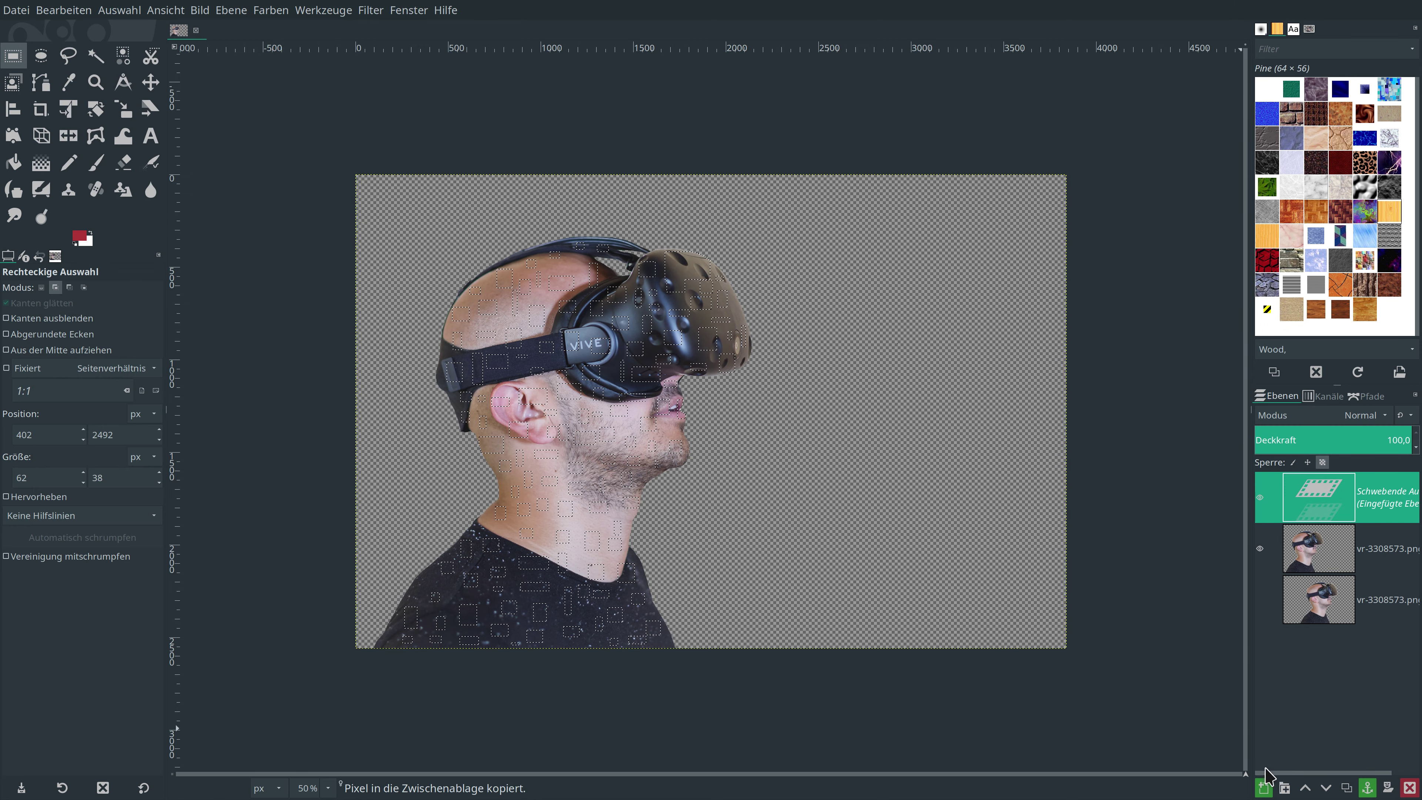
left_click(1262, 788)
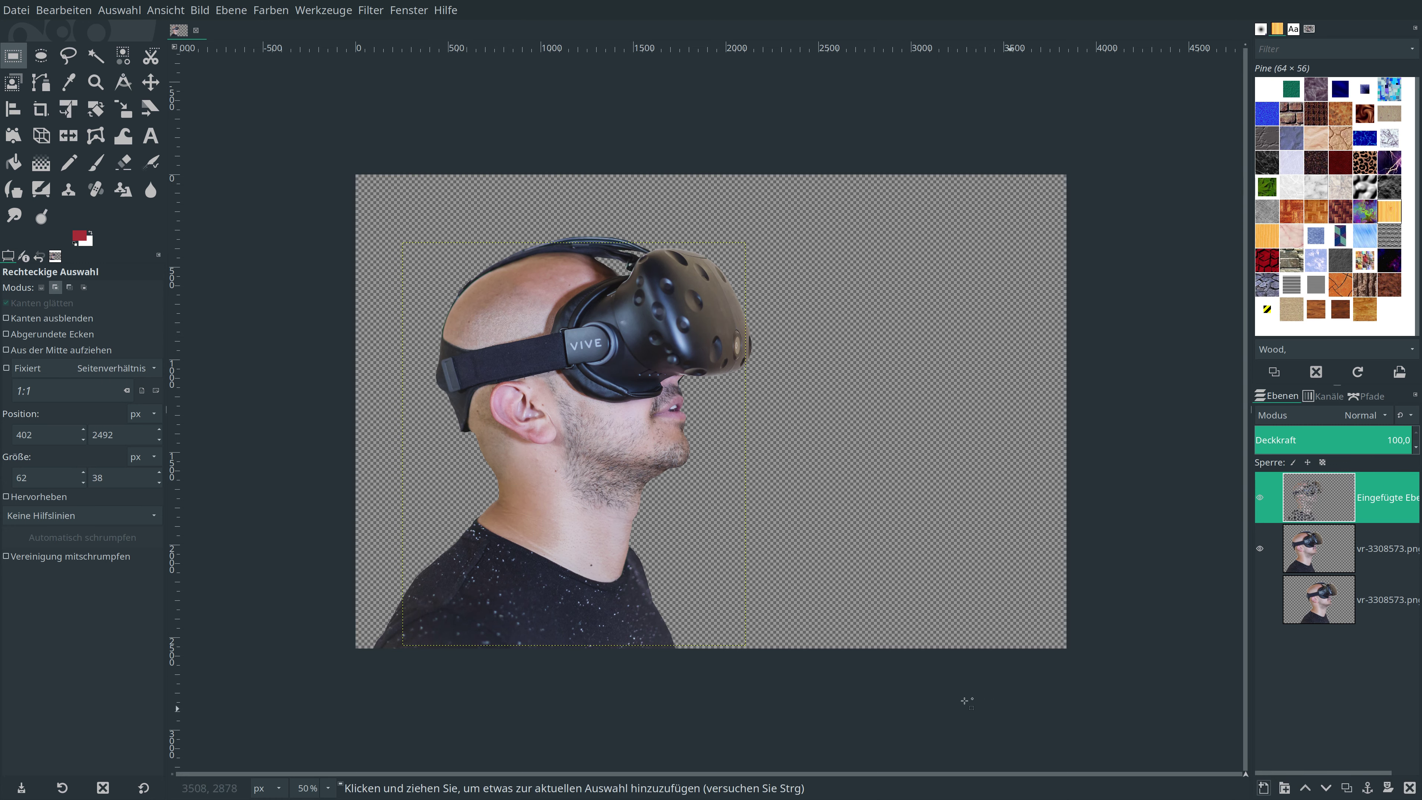
- Apply a drop shadow to the pasted rectangles layer with X and Y offsets of 20, blur radius 10 and opacity 0.5
left_click(371, 12)
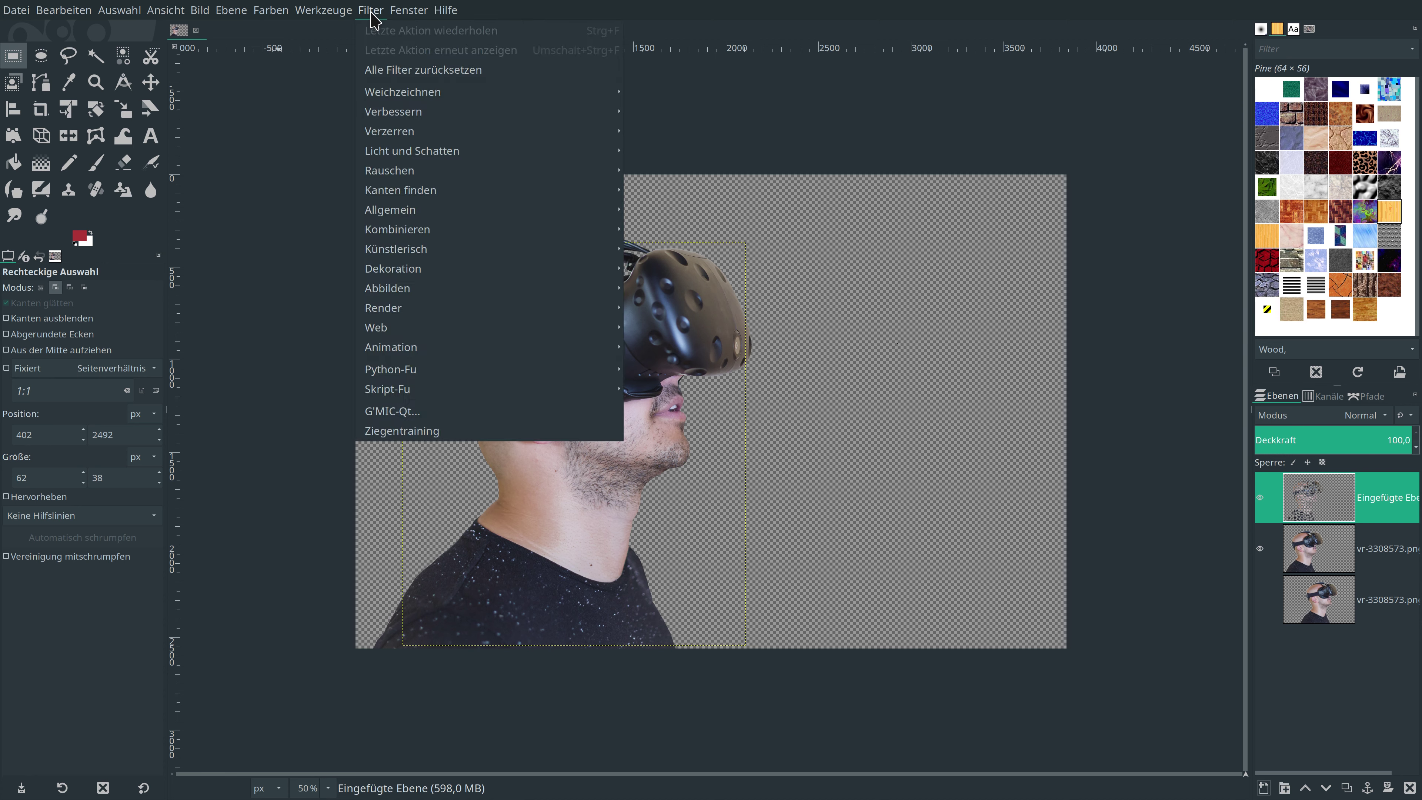
mouse_move(419, 150)
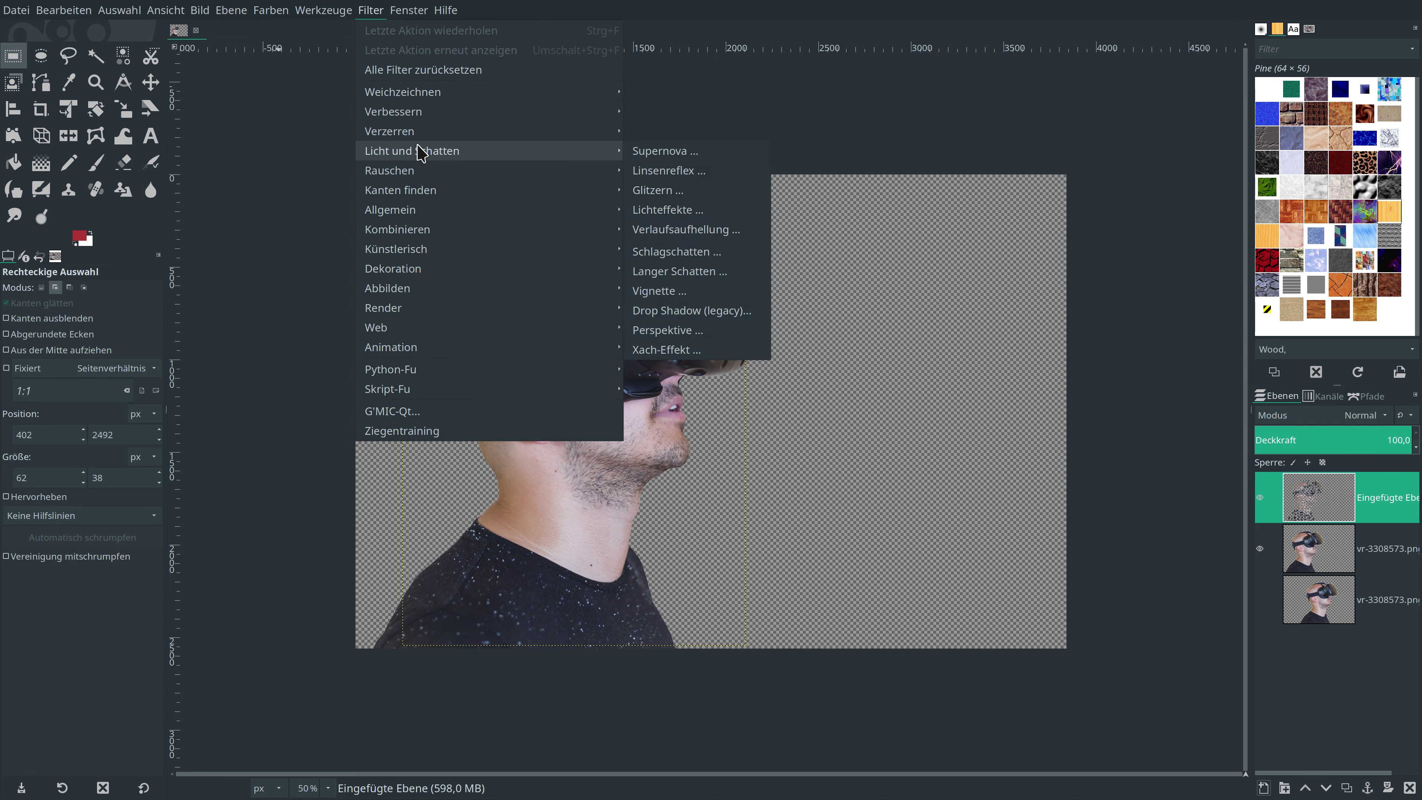
left_click(676, 251)
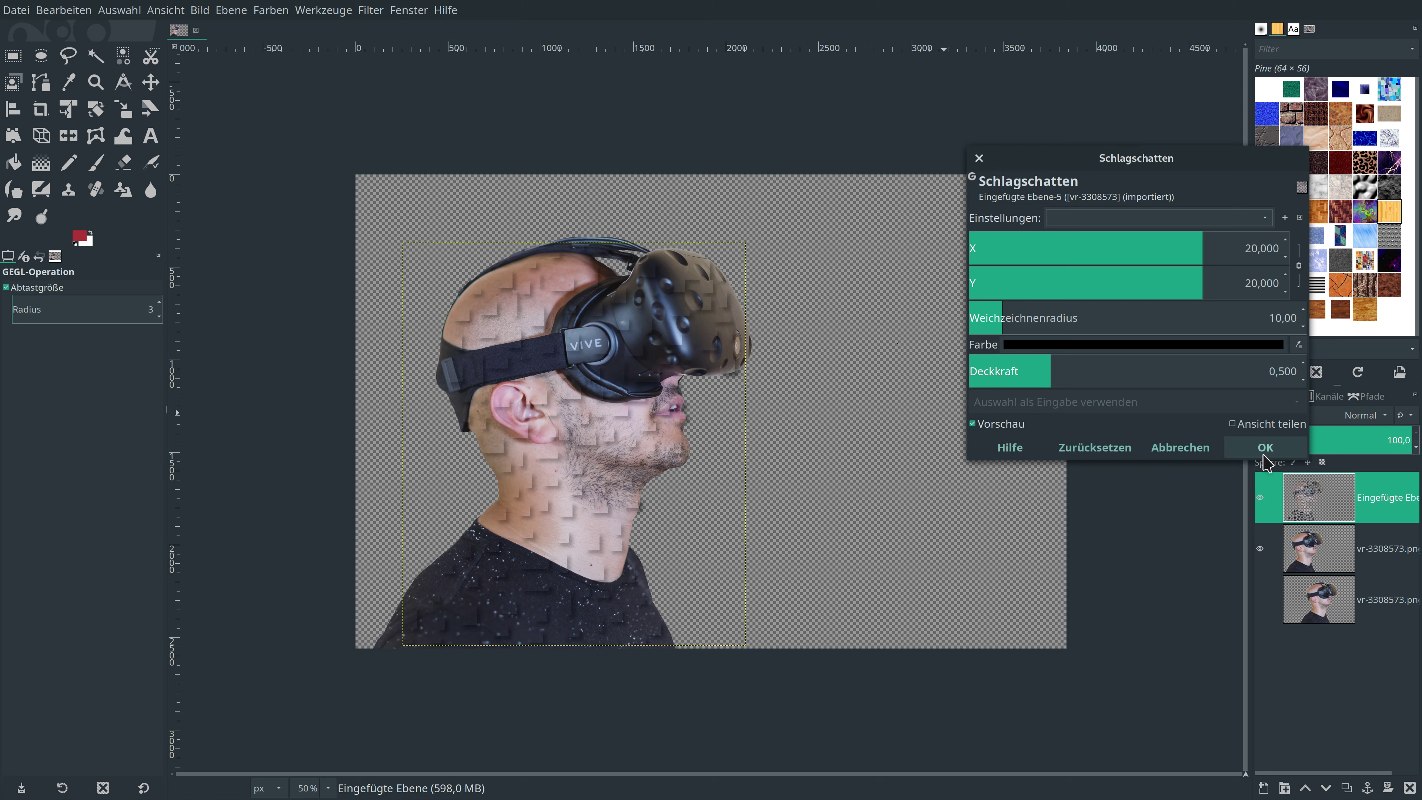
left_click(1265, 448)
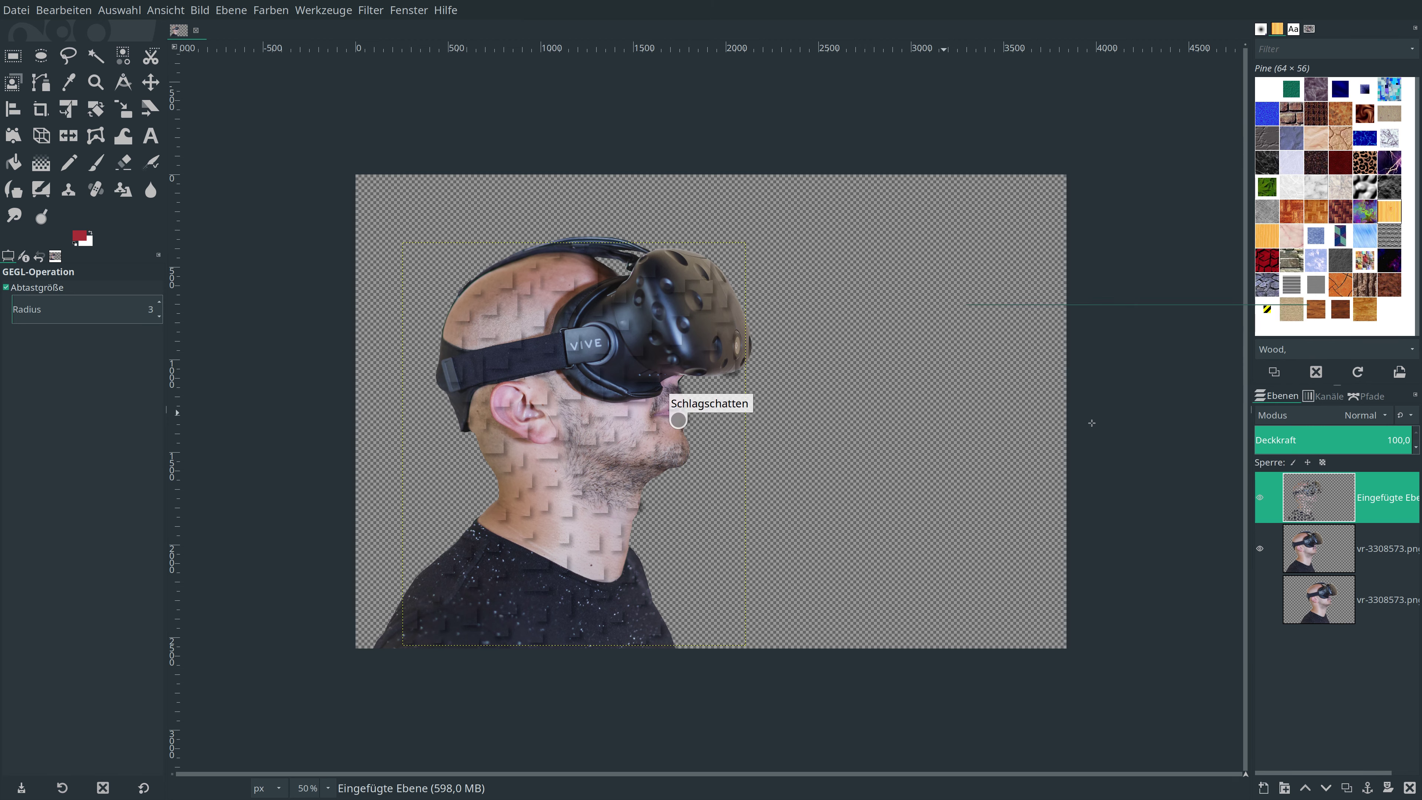
- Repeat the drop shadow filter twice more on the rectangles layer to strengthen the shadows
left_click(374, 12)
left_click(383, 32)
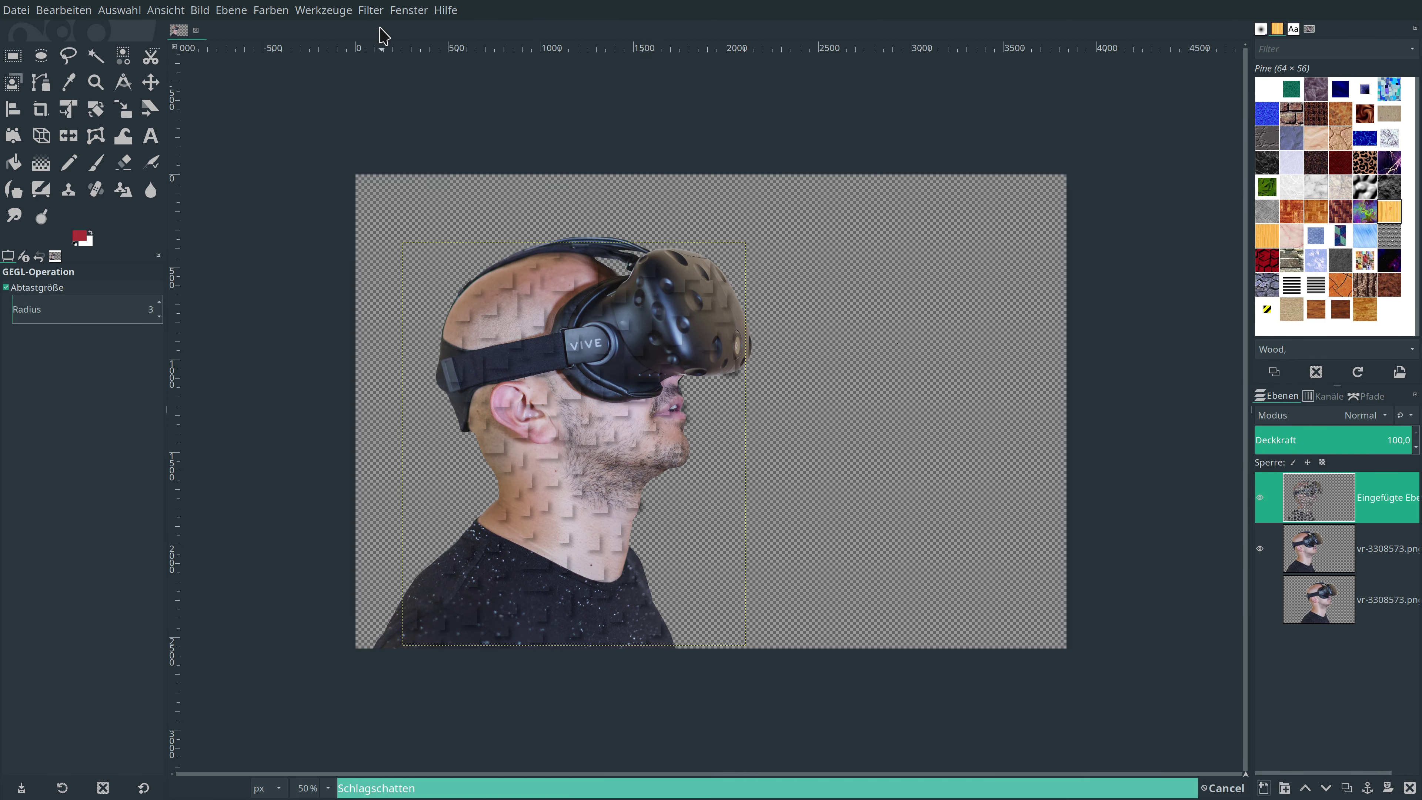
left_click(371, 11)
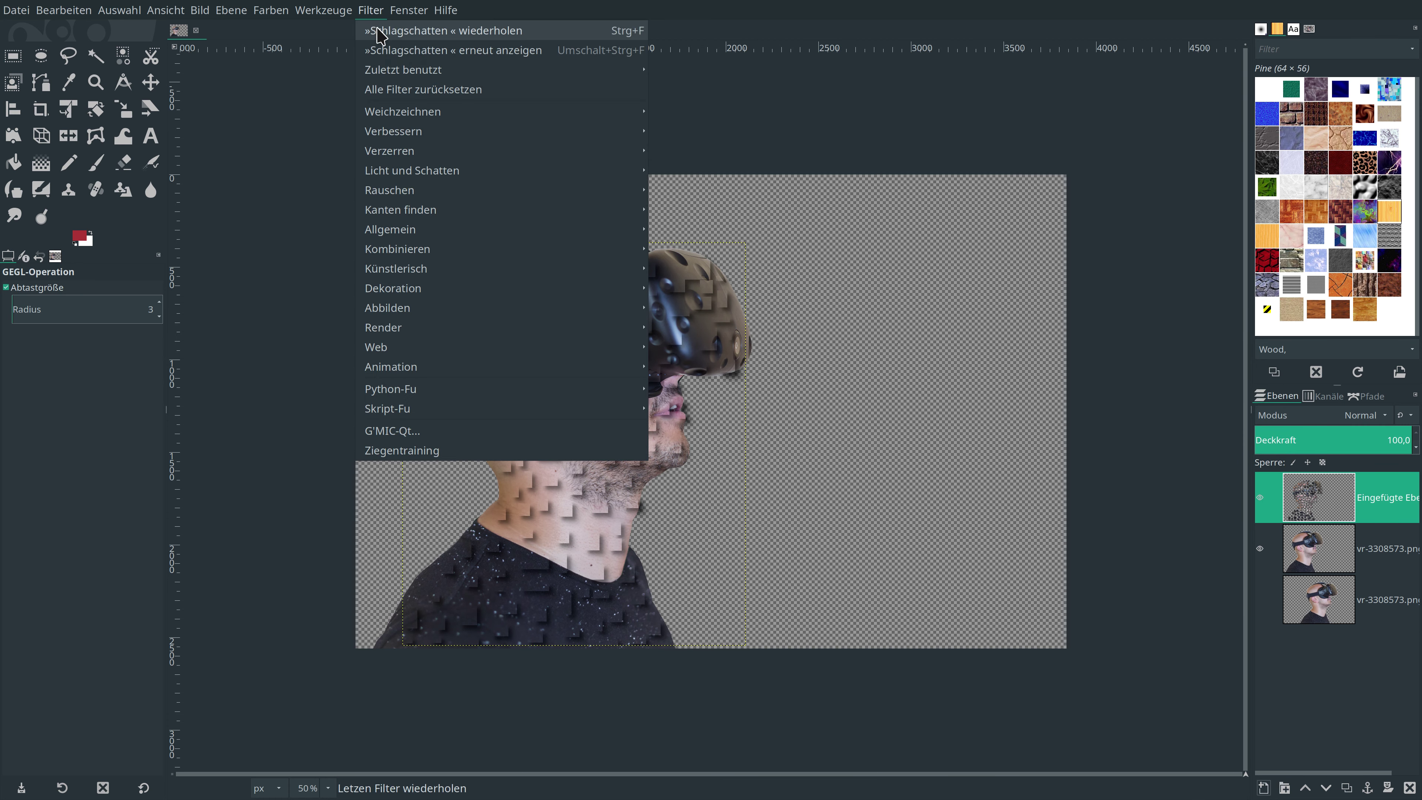
left_click(383, 32)
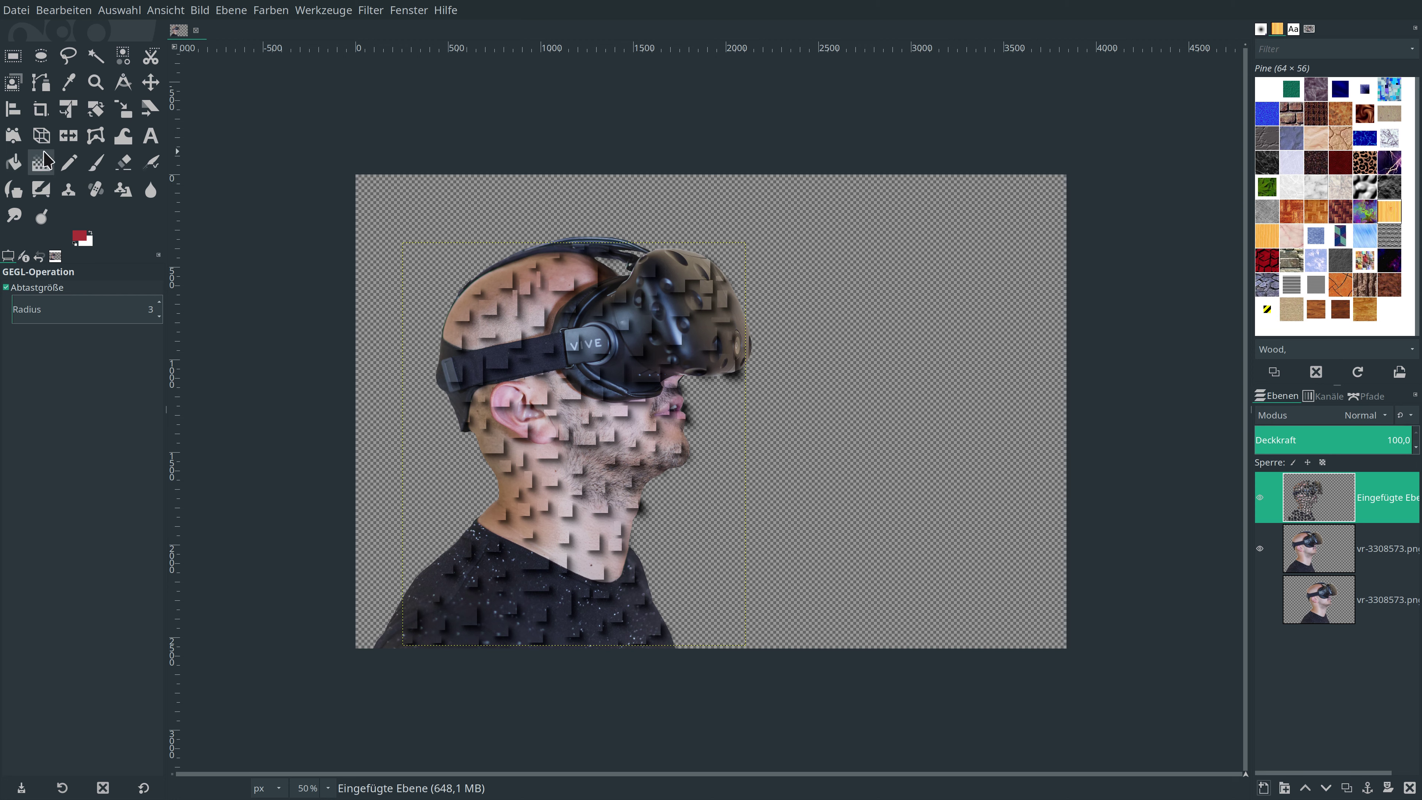
- Stretch the rectangles layer up and to the right with Unified Transform, about 1.79 times wider and 1.10 times taller, and fit it to the image size
left_click(69, 110)
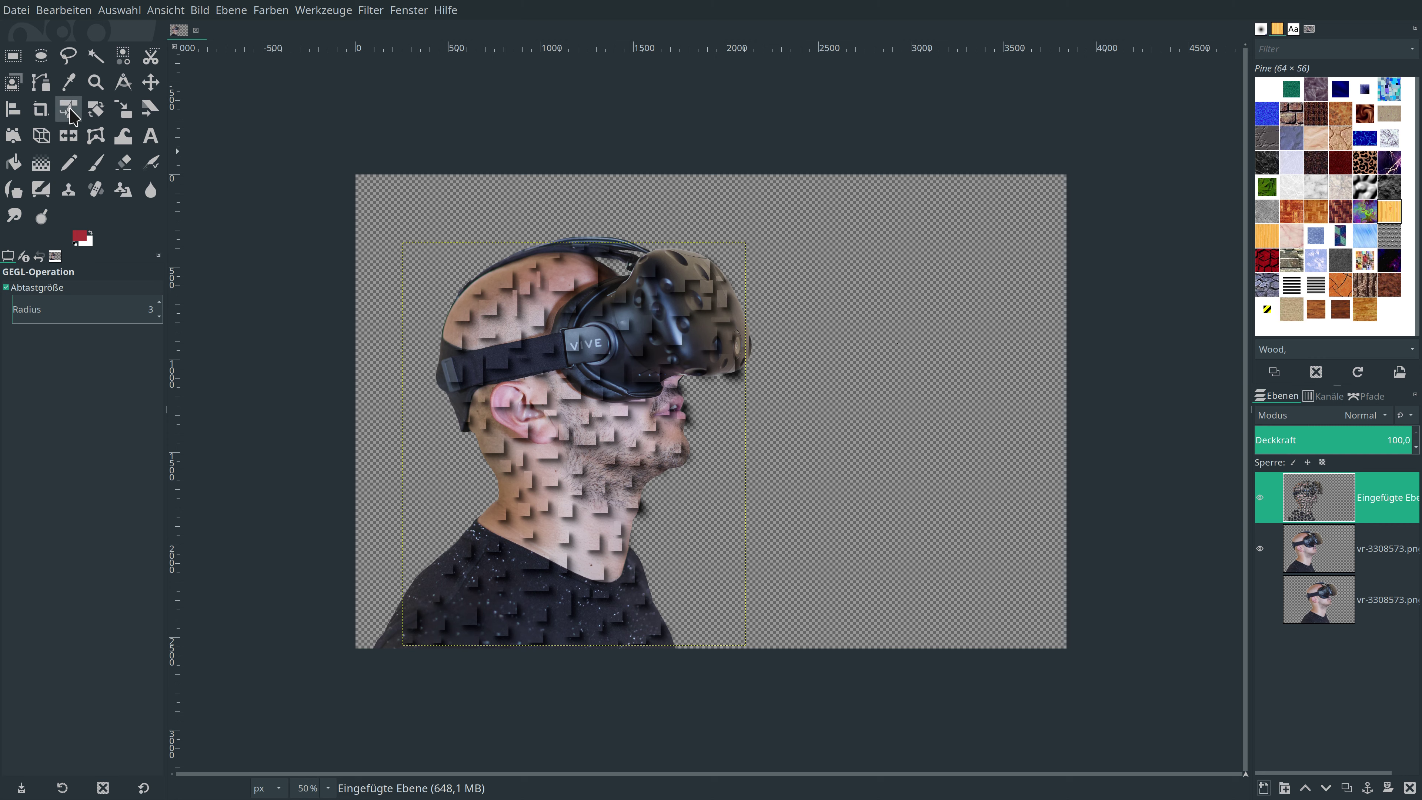
left_click(618, 417)
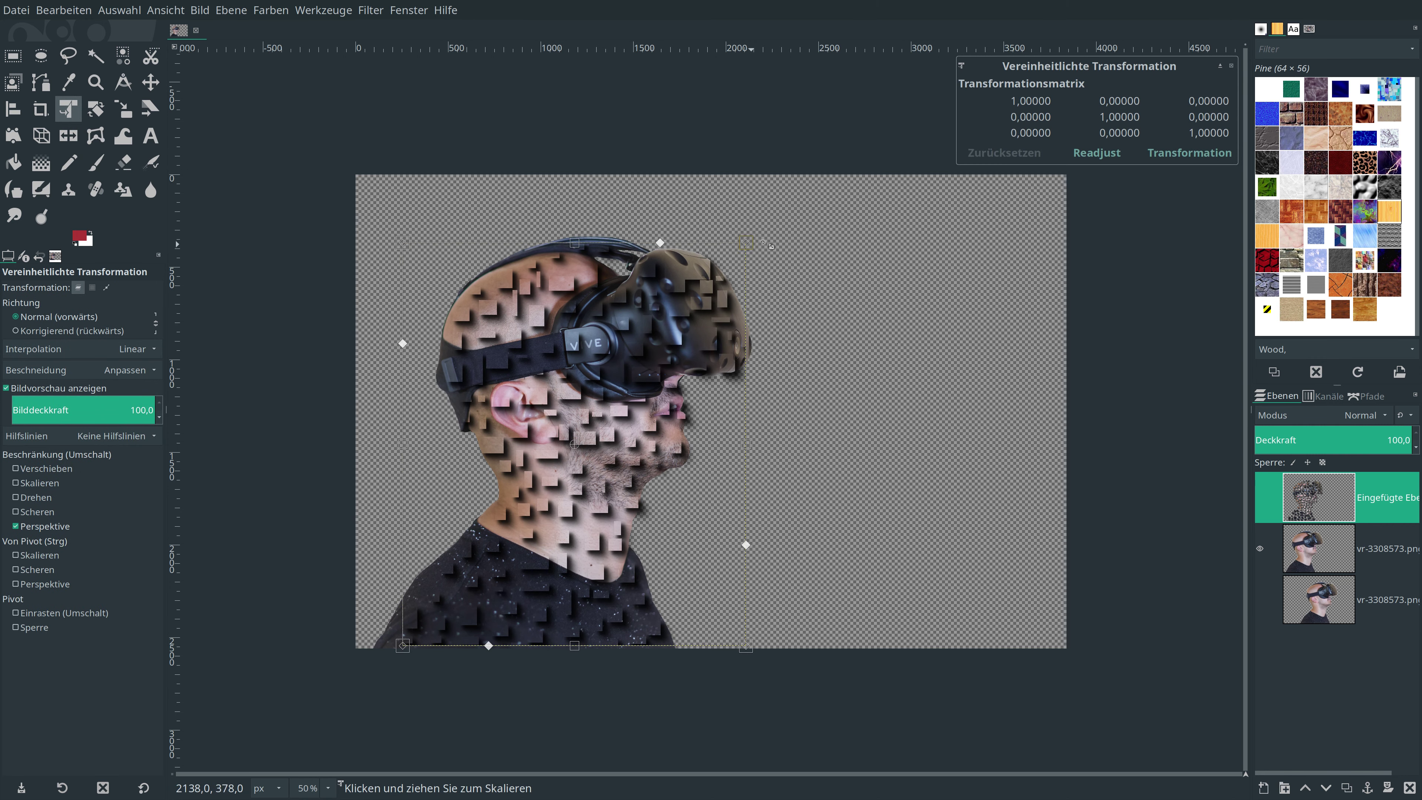
left_click_drag(767, 244, 1028, 211)
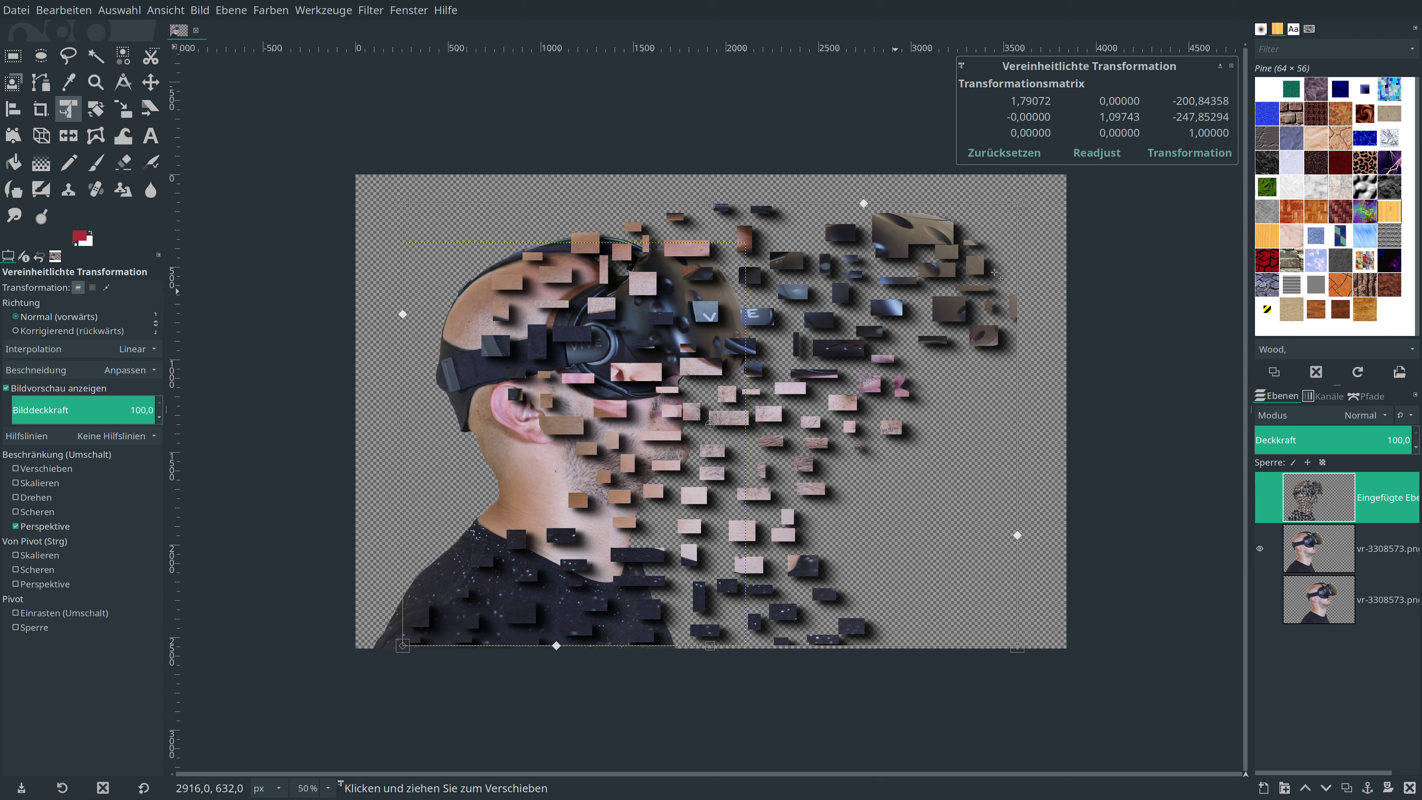
left_click(1187, 161)
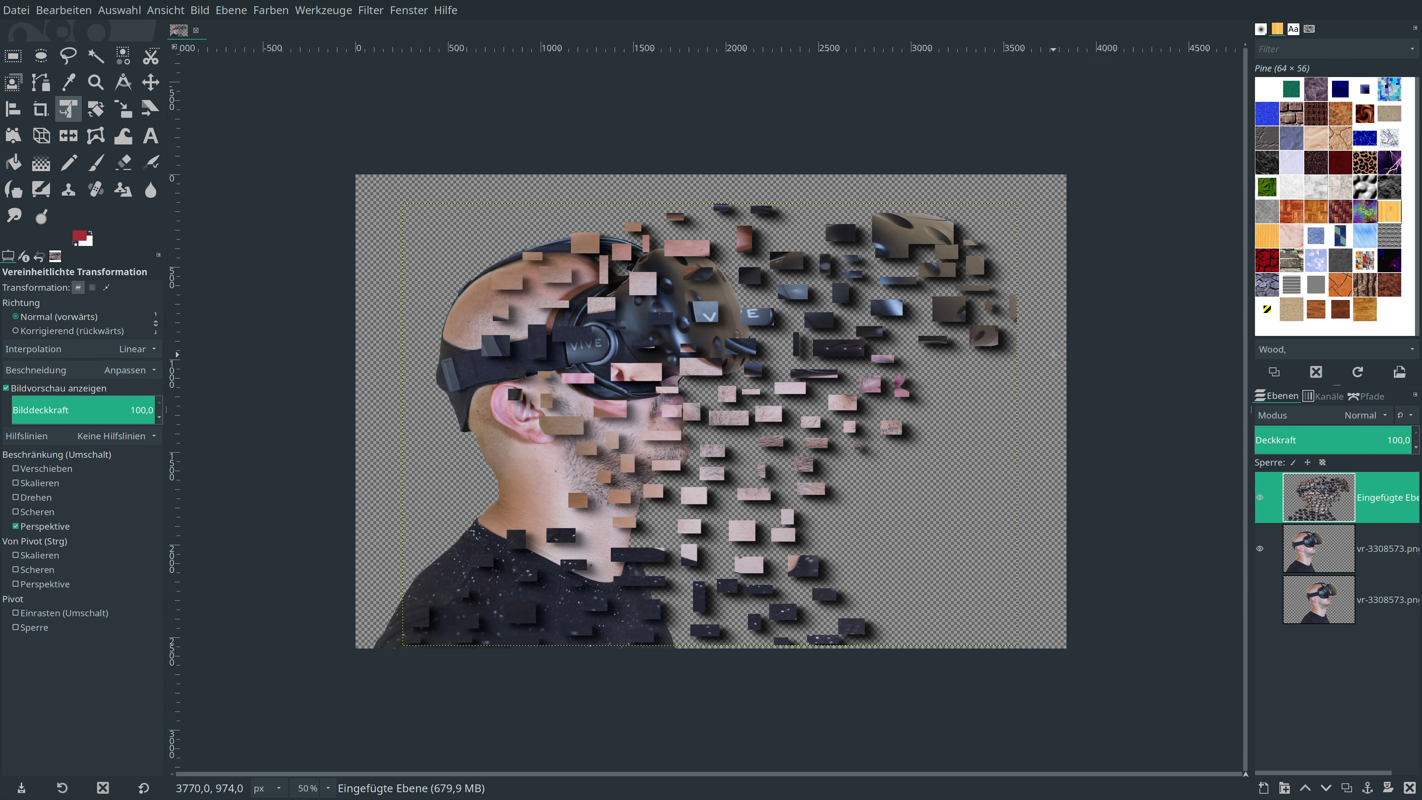
right_click(1331, 504)
left_click(1212, 272)
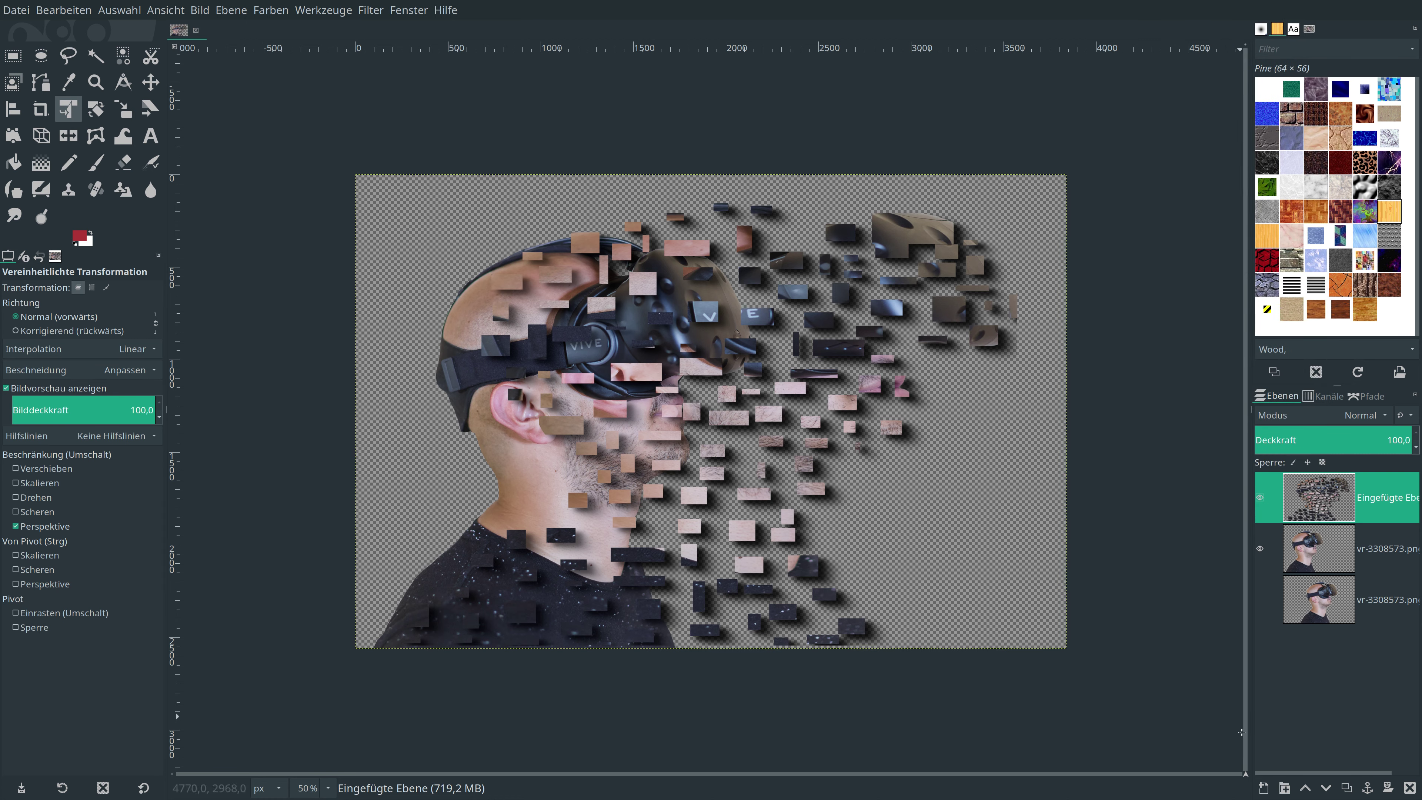
- Create a transparent 3840 × 2560 px layer named Ebene and place it directly below the visible portrait layer
key("shift+ctrl+n")
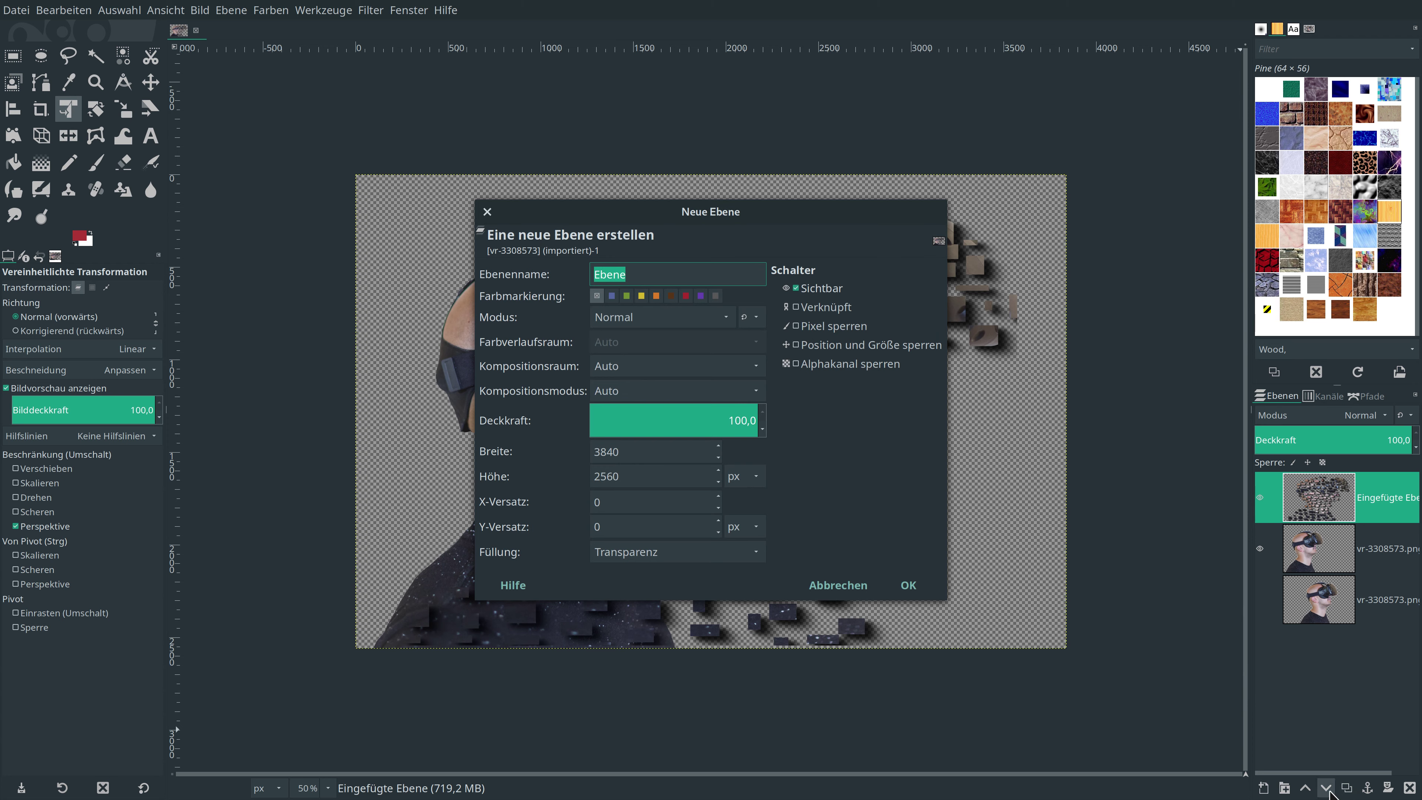
left_click(907, 584)
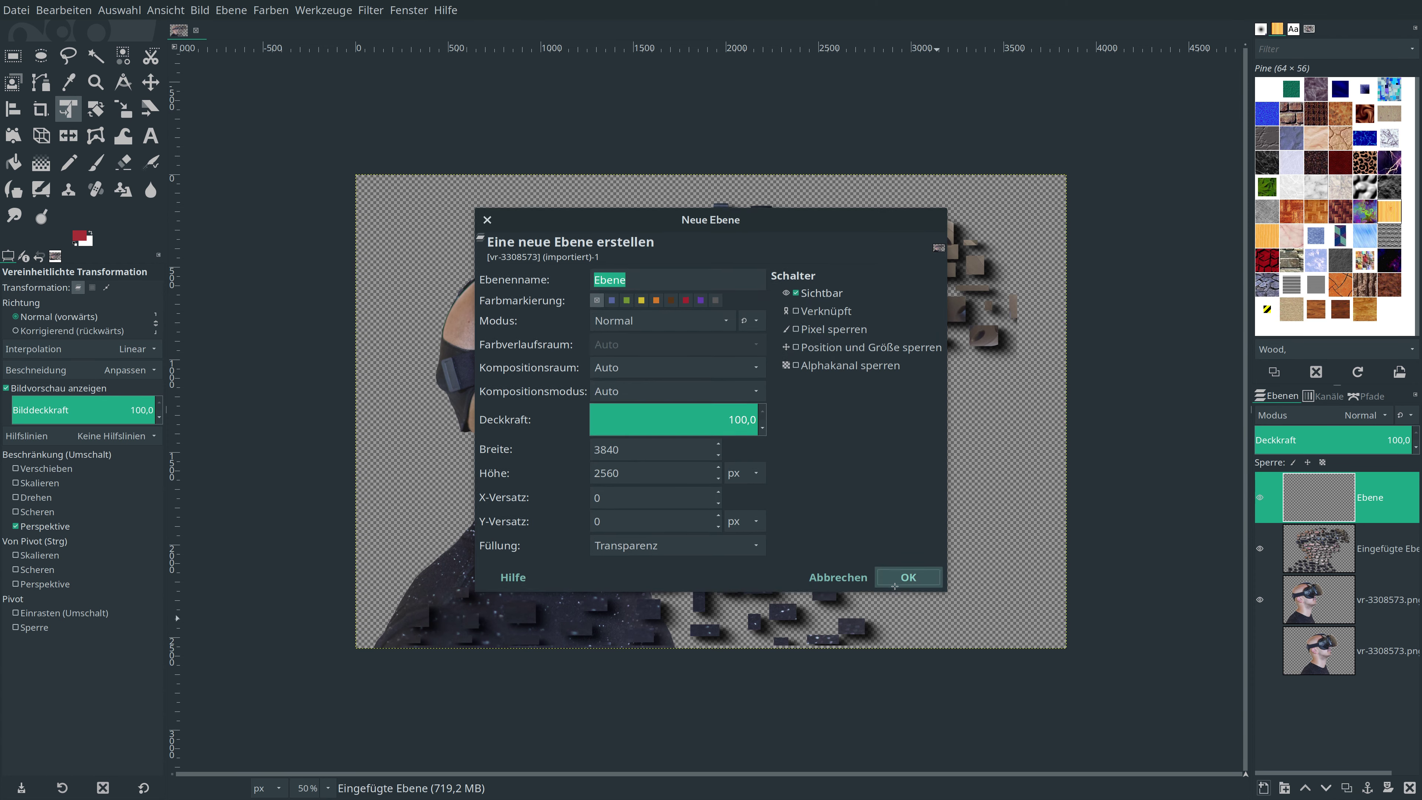
left_click(1326, 788)
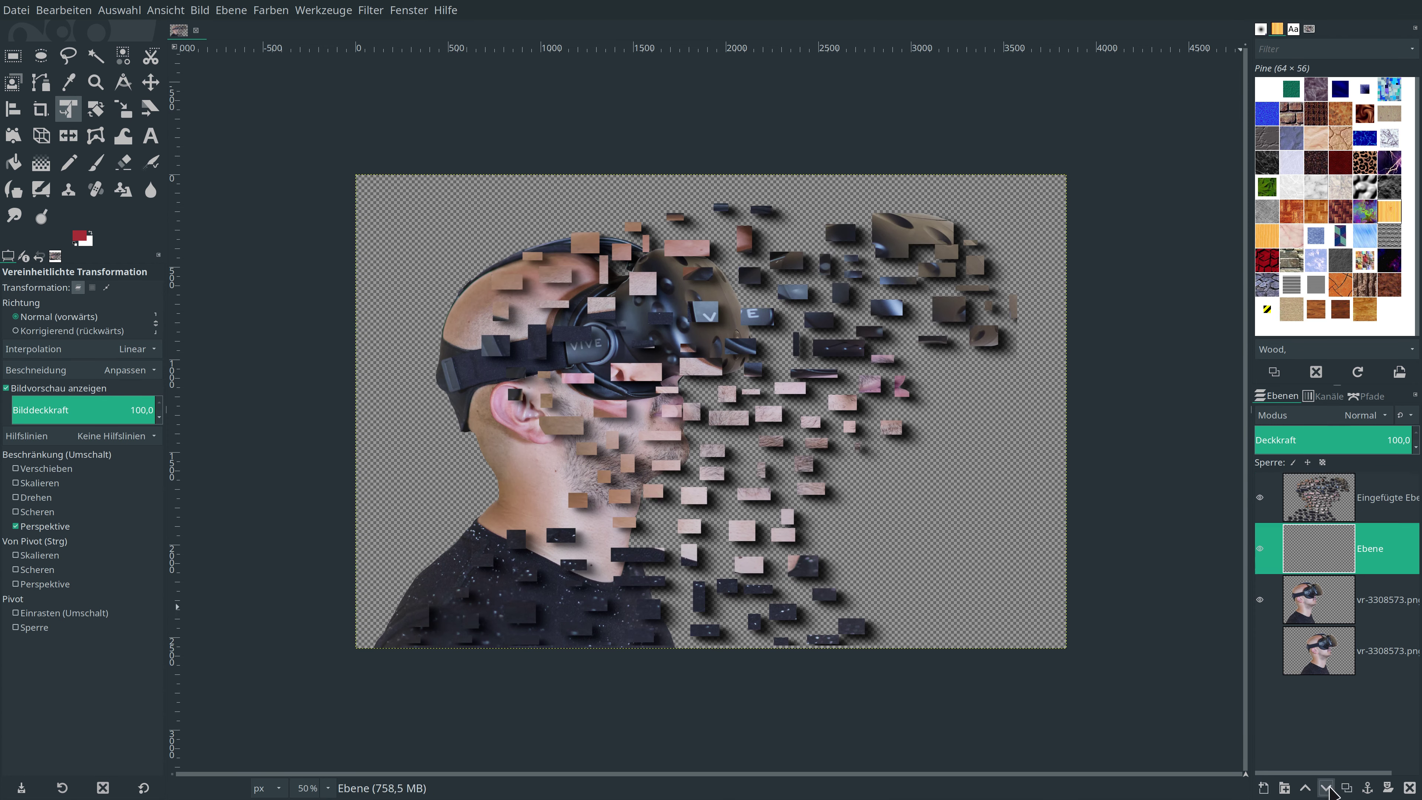
left_click(1327, 788)
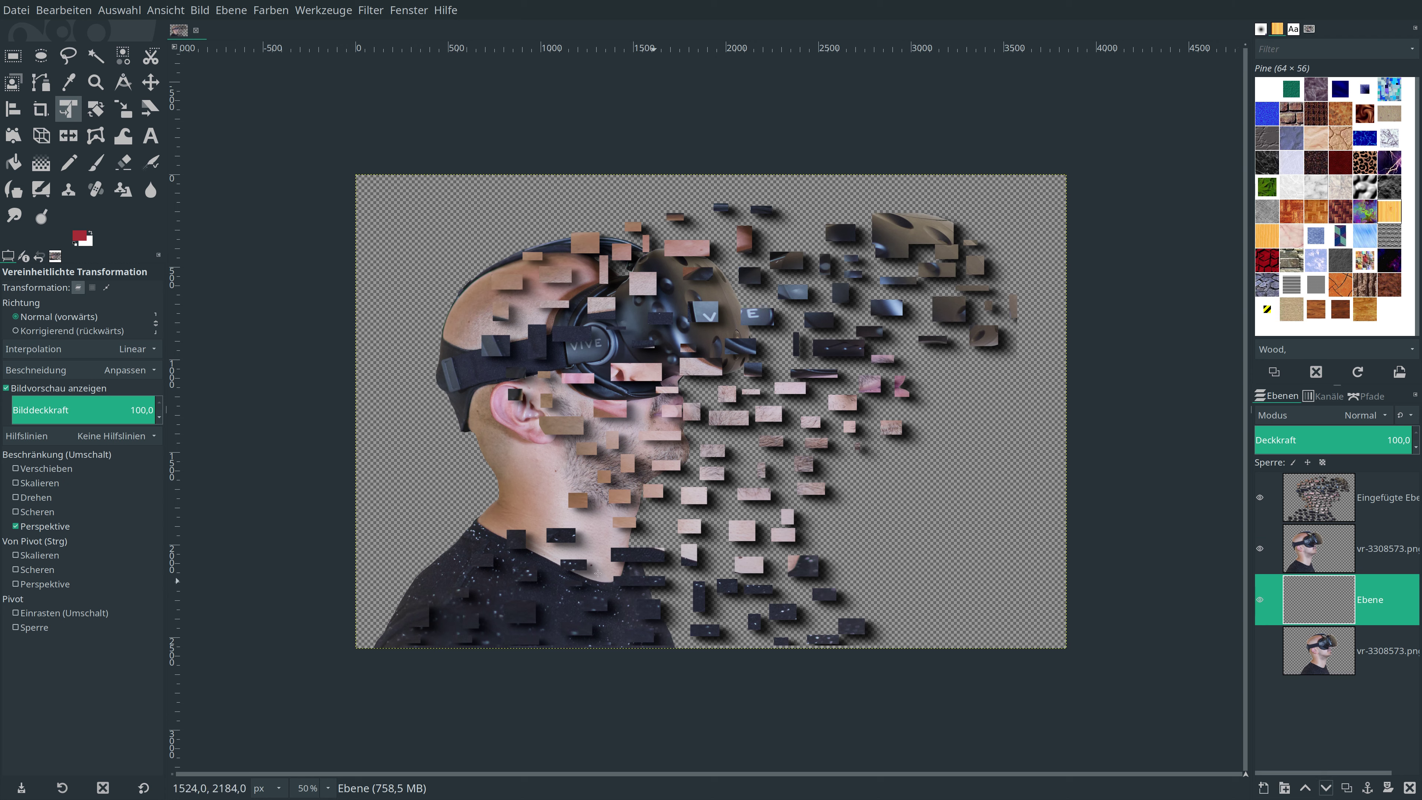
- Fill the empty Ebene layer with the red foreground colour and merge all visible layers into one
left_click_drag(79, 243, 446, 408)
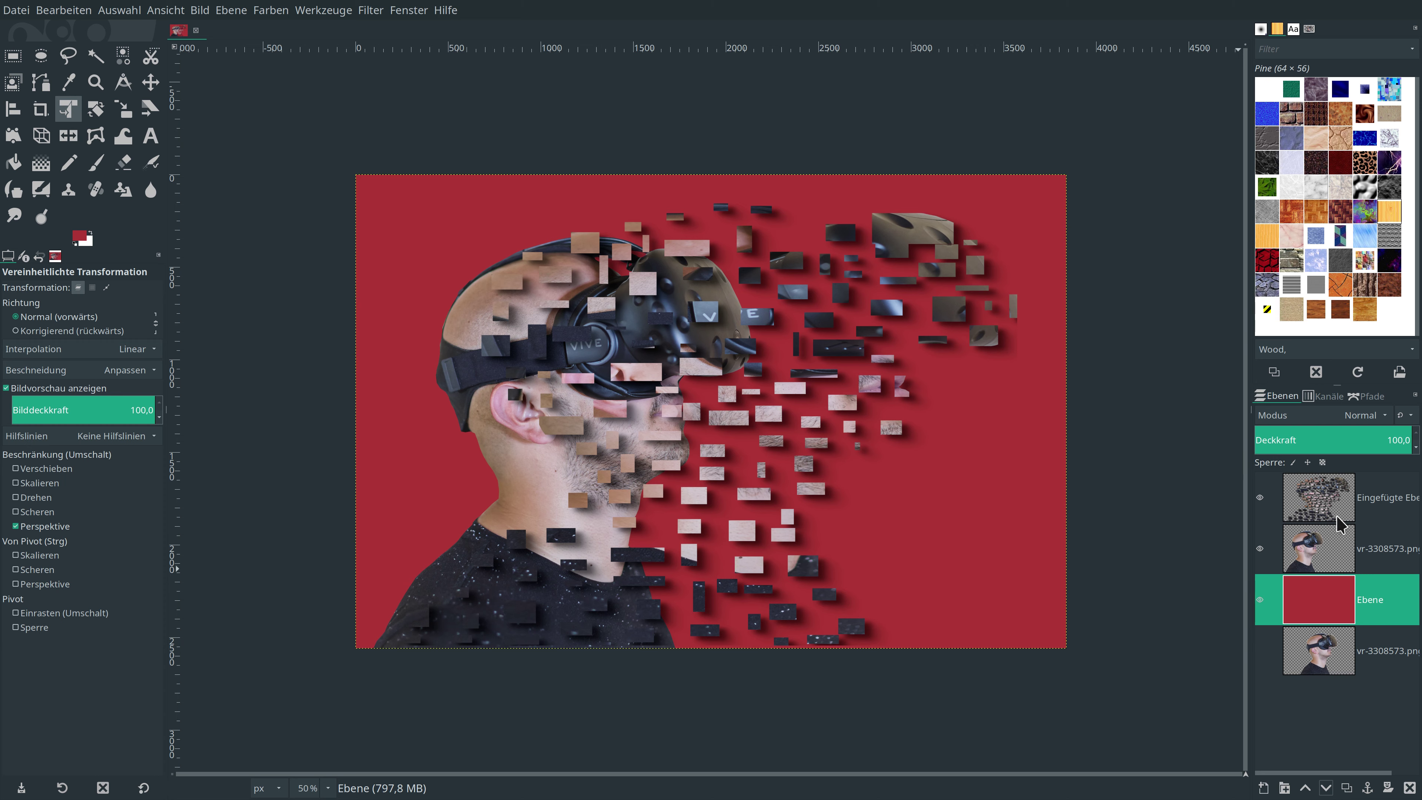
left_click(1343, 500)
right_click(1343, 501)
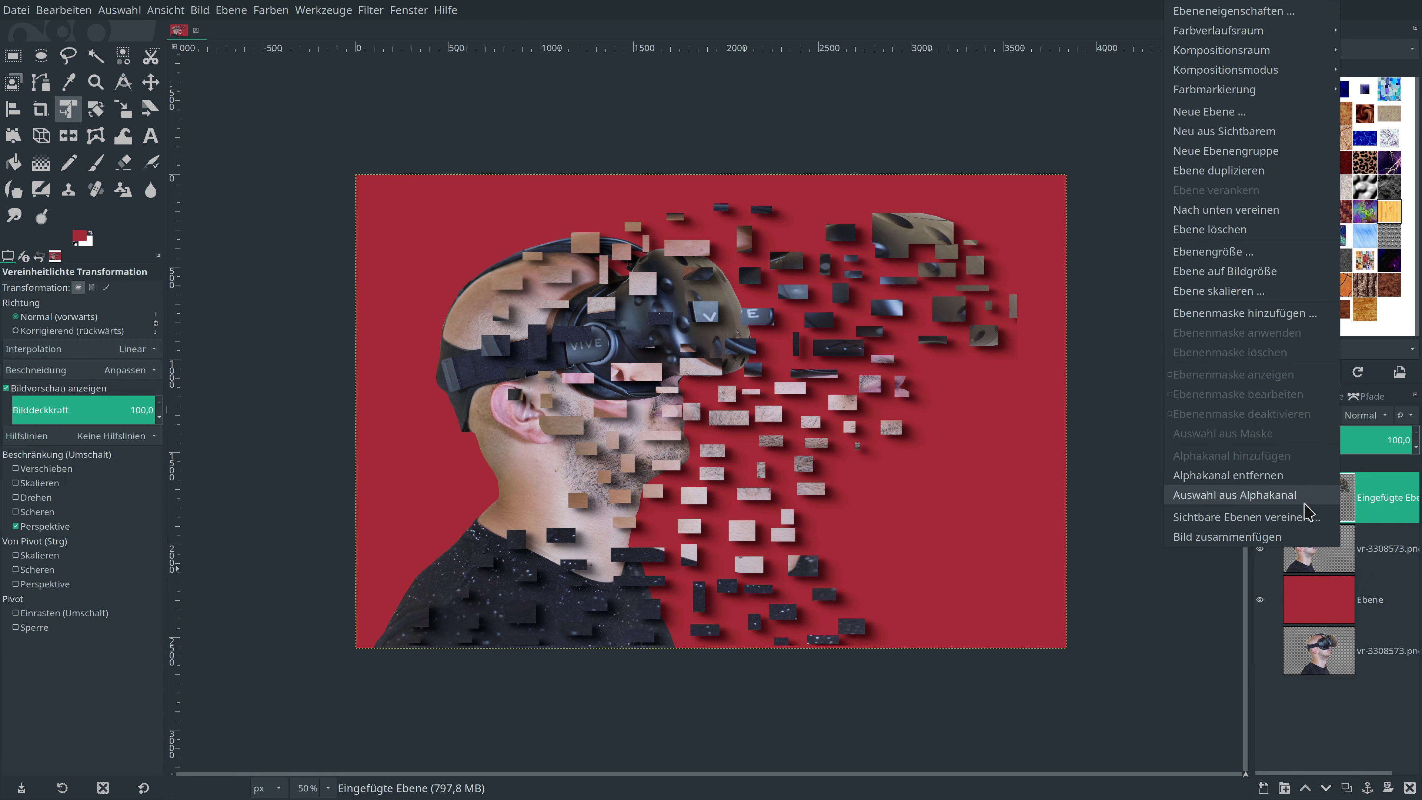
left_click(1298, 517)
left_click(790, 489)
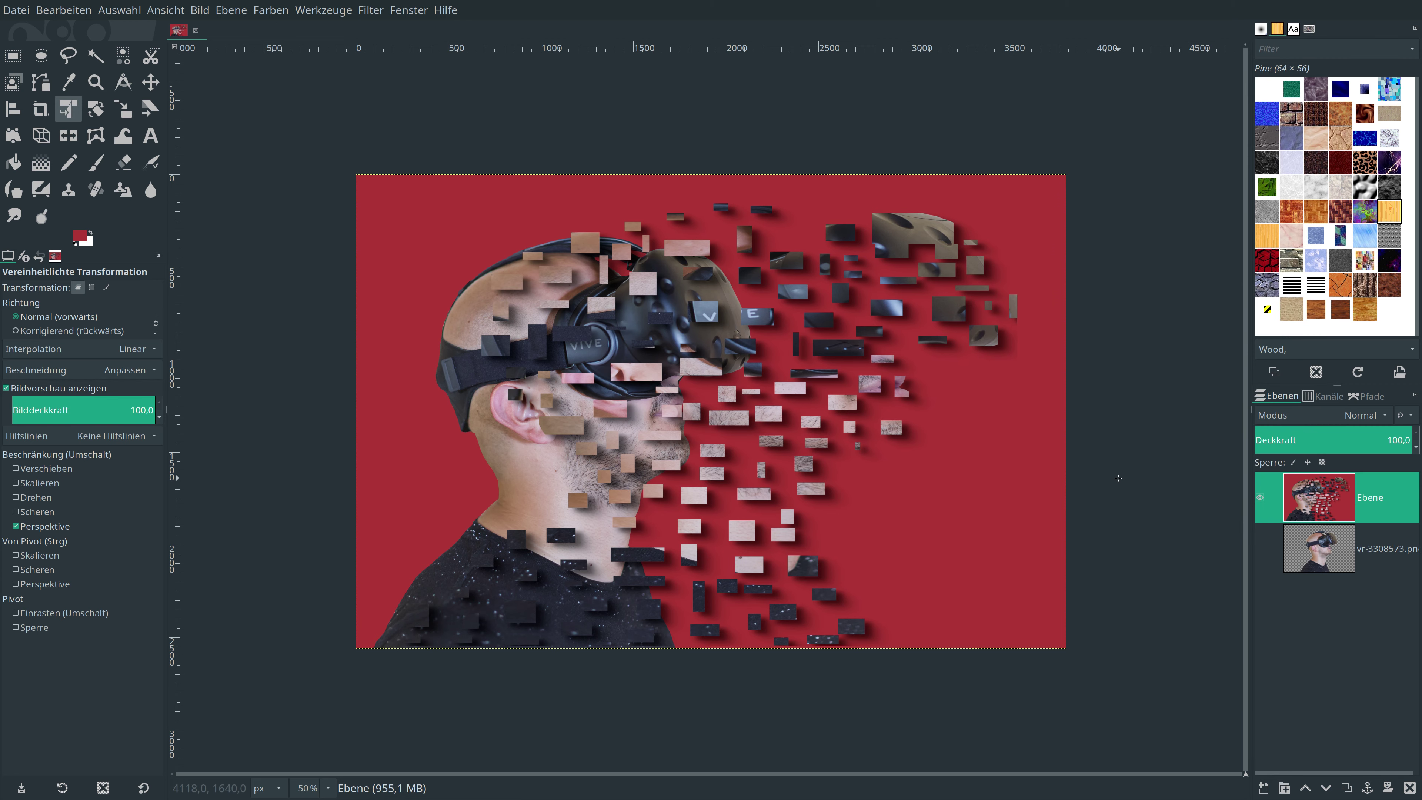
- Show the original portrait layer and toggle the merged layer's visibility repeatedly to compare the dispersion effect with the original
key("shift+ctrl+j")
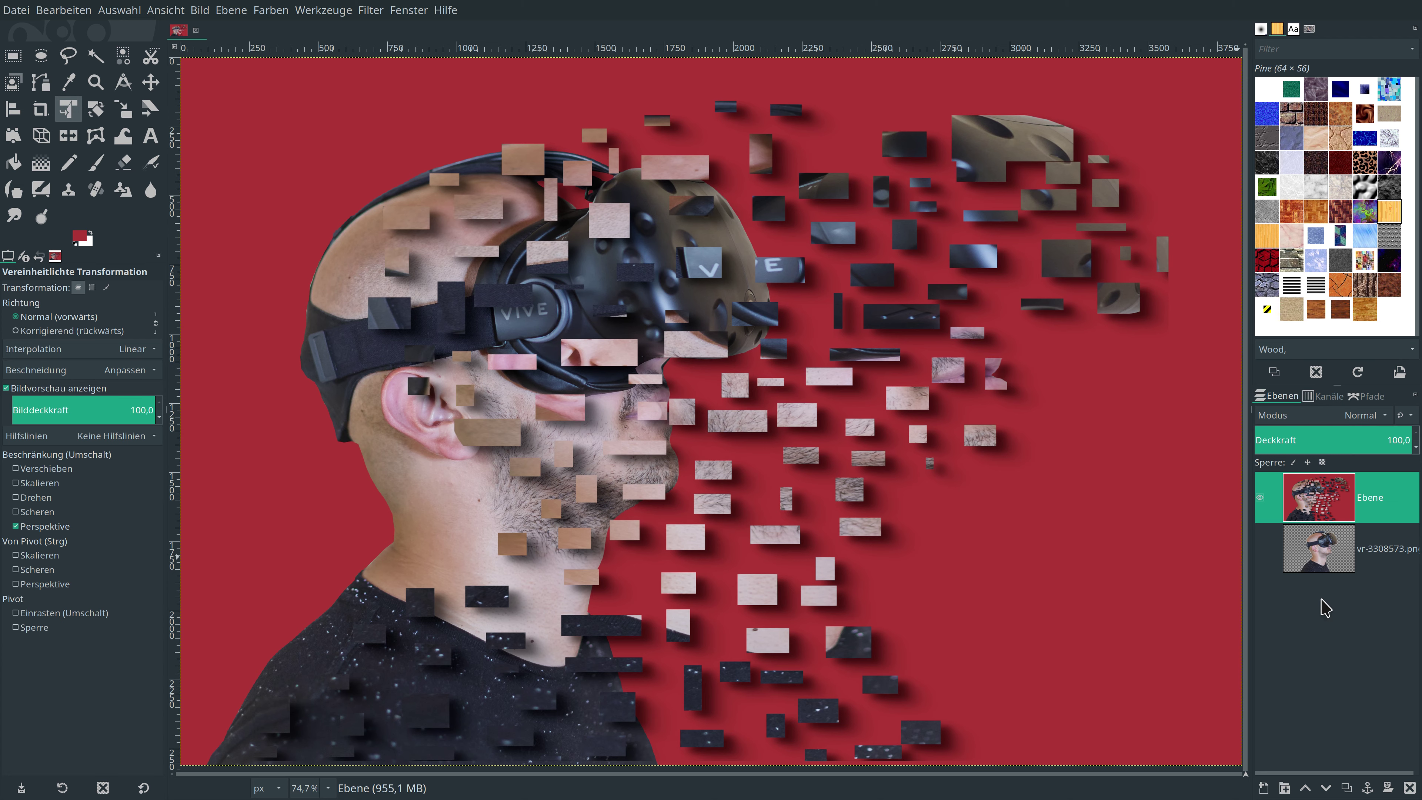
left_click(1260, 550)
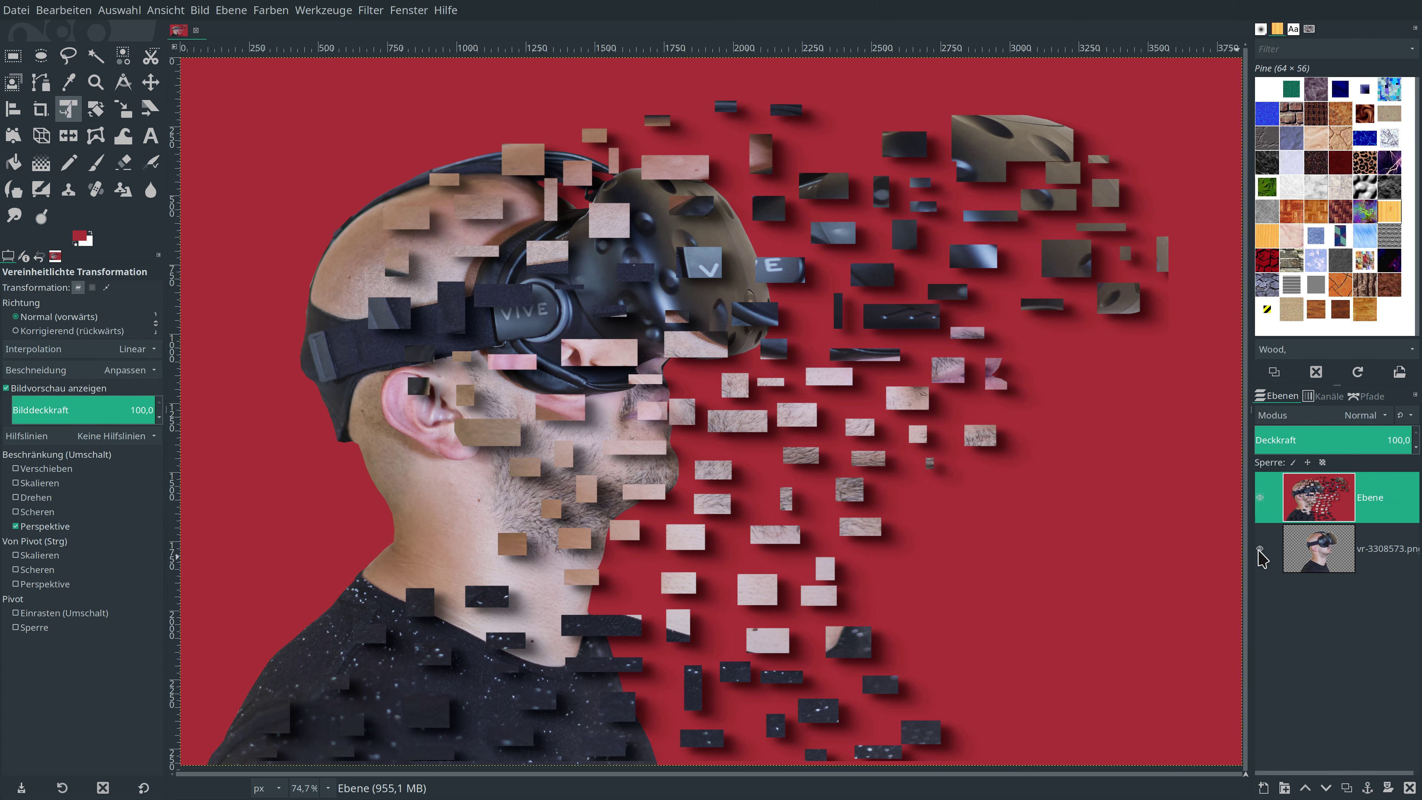
left_click(1260, 498)
left_click(1262, 501)
left_click(1260, 498)
left_click(1260, 498)
left_click(1261, 498)
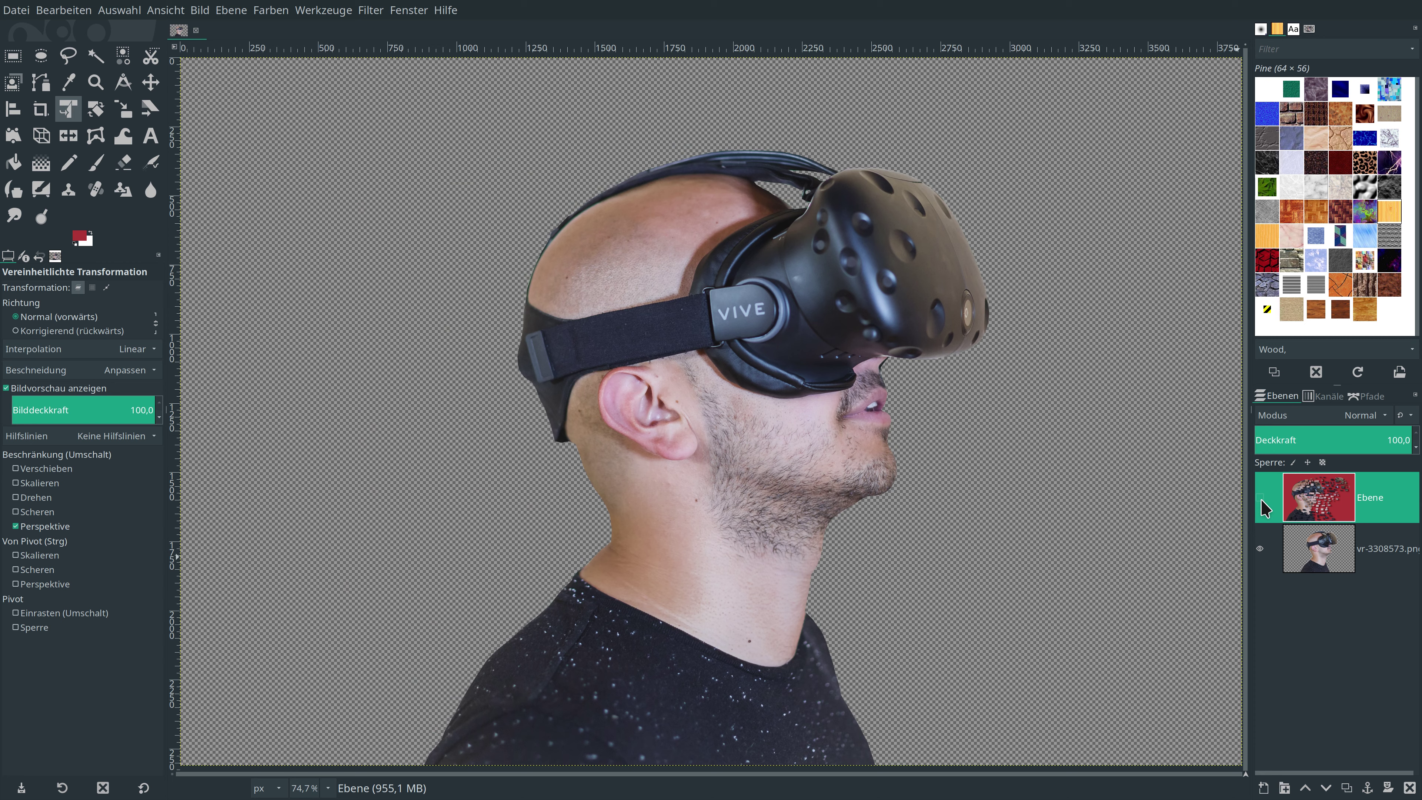
left_click(1260, 498)
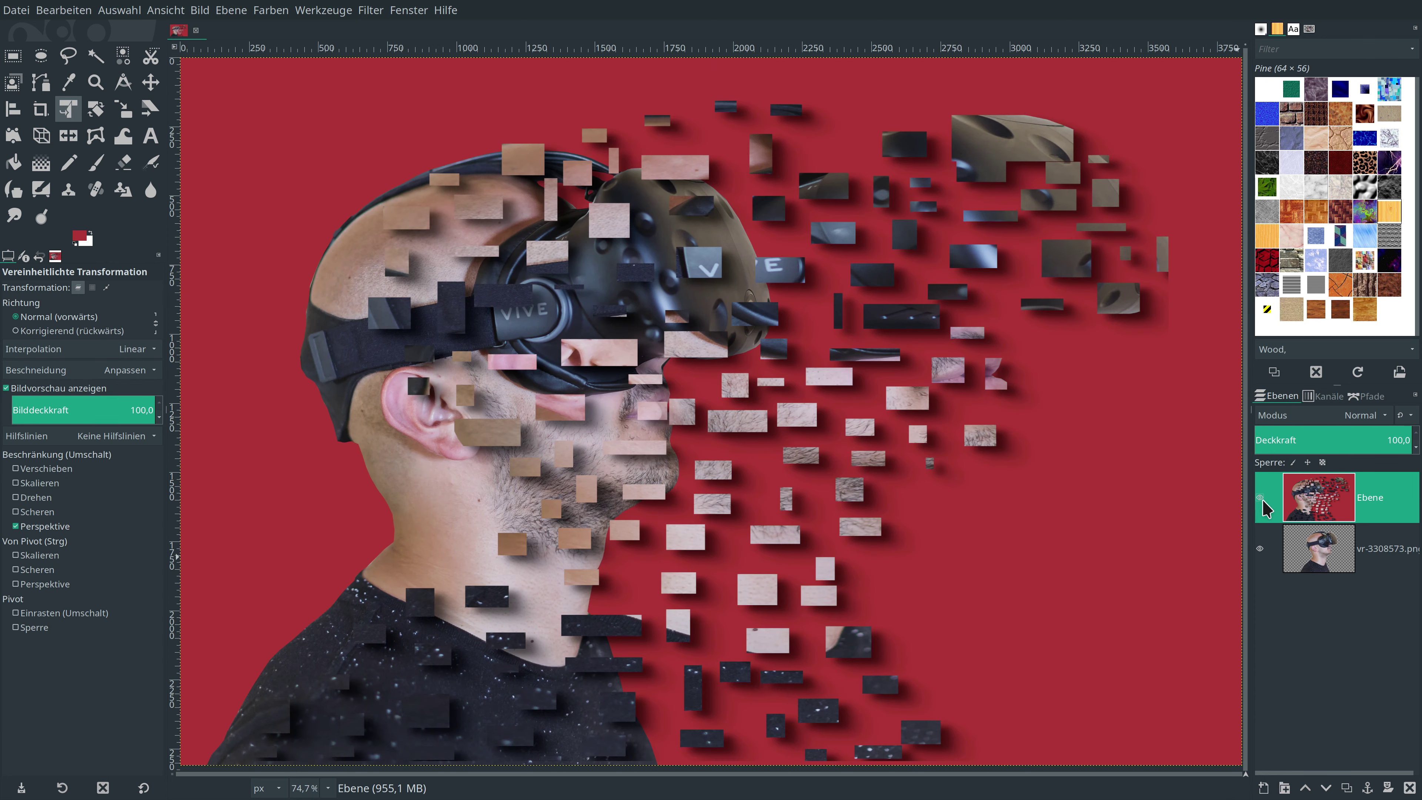
left_click(1261, 498)
left_click(1261, 499)
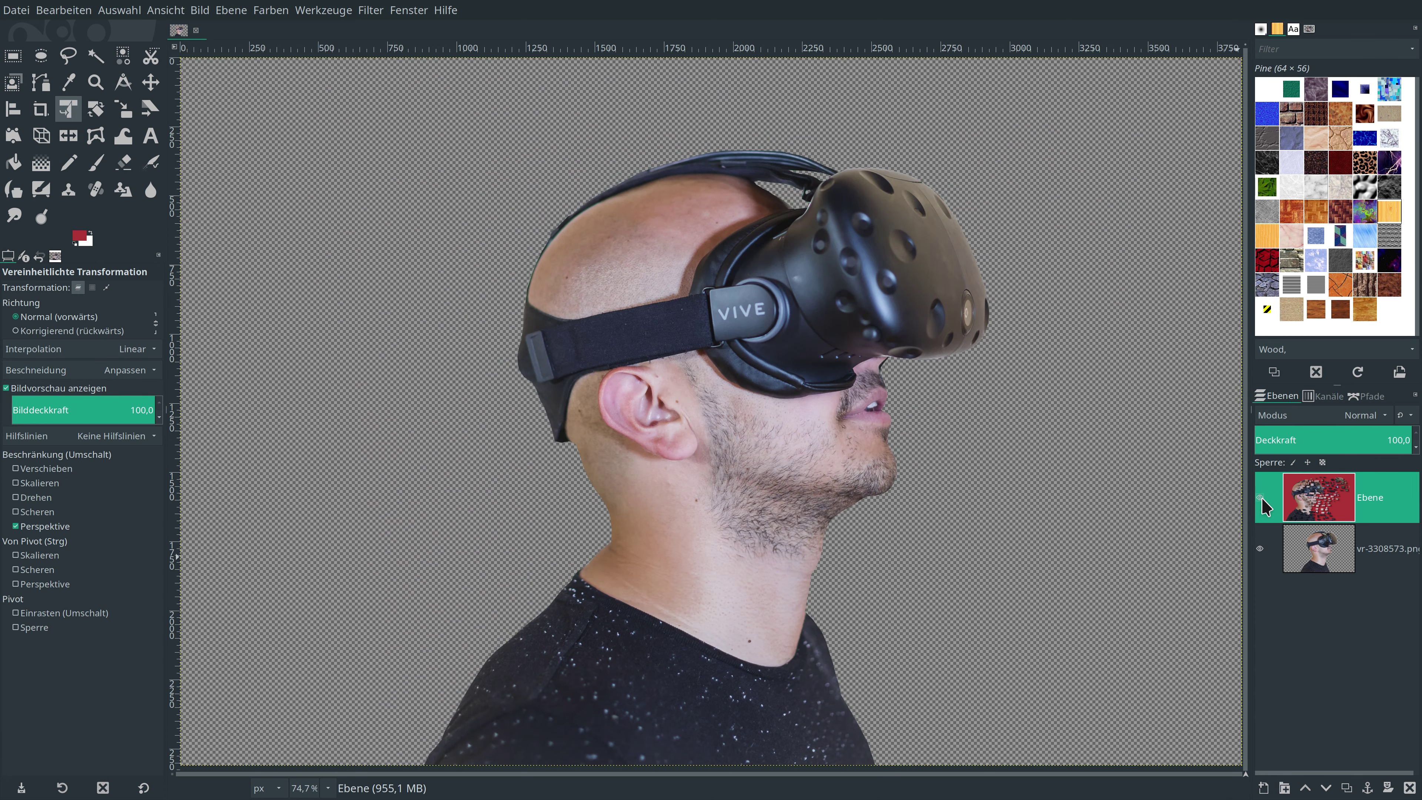